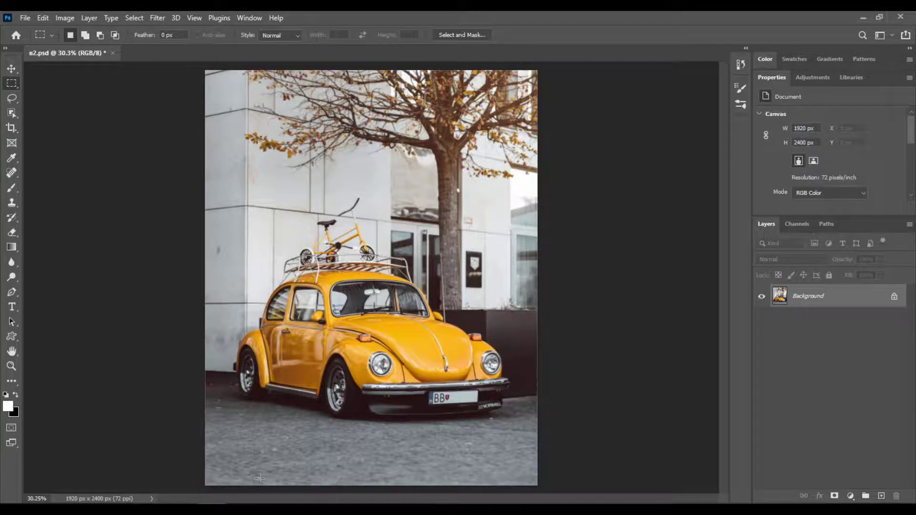
Step: Drag the leaf-pattern image from the Pattern On a Car folder into the car photo
mouse_move(249, 506)
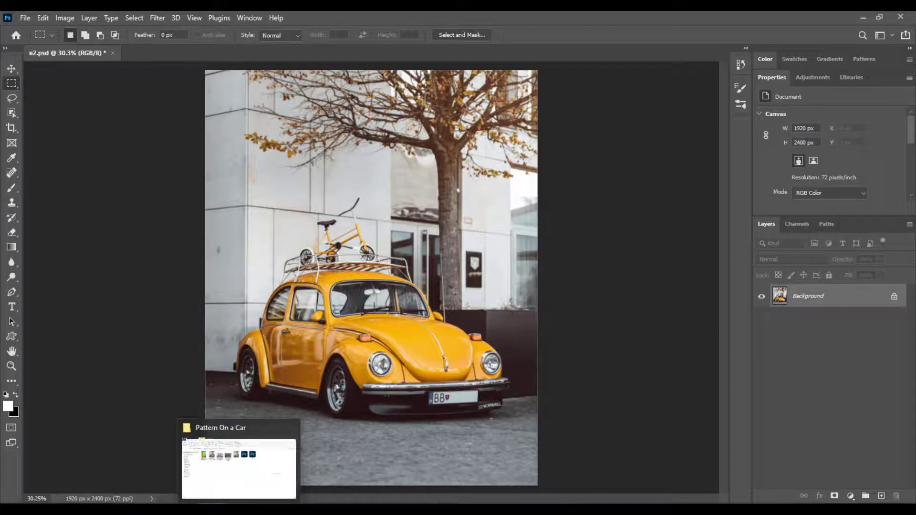
left_click(257, 476)
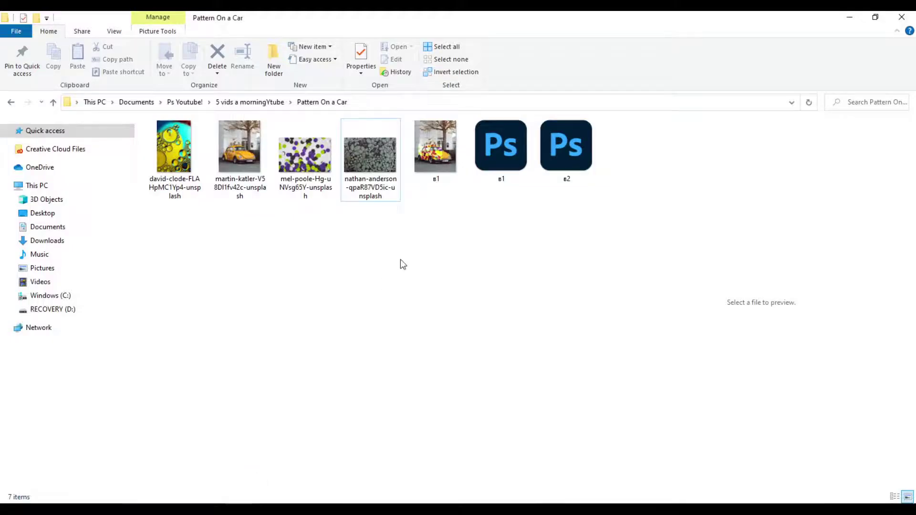
left_click(380, 160)
left_click_drag(378, 152, 382, 358)
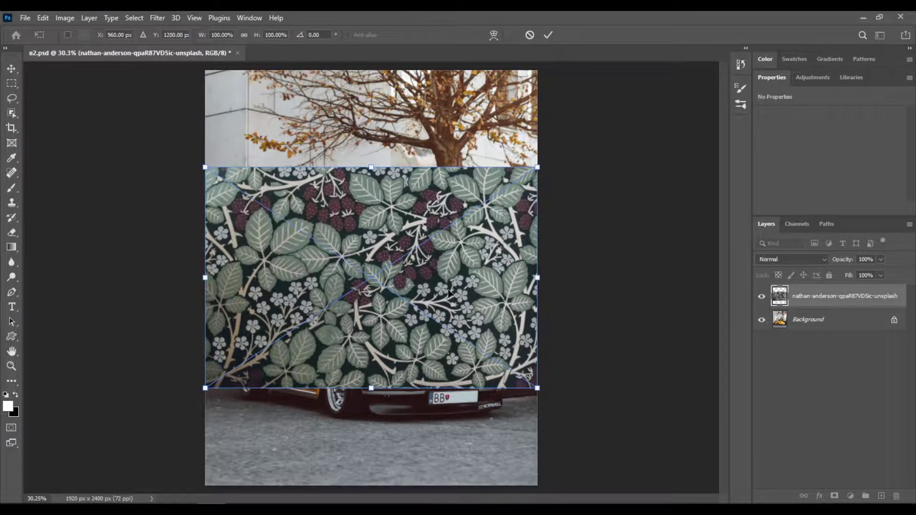
Step: Commit the leaf pattern as an embedded smart object layer above the Background
key("Return")
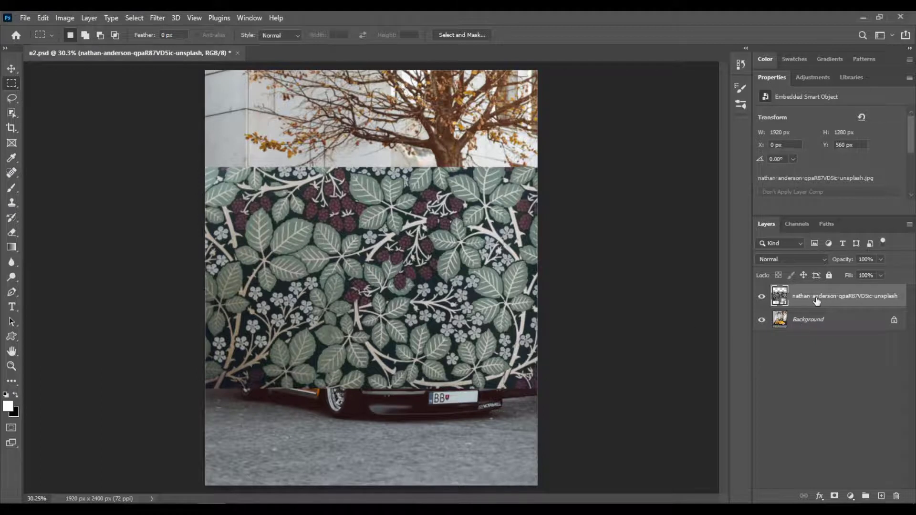
left_click(803, 261)
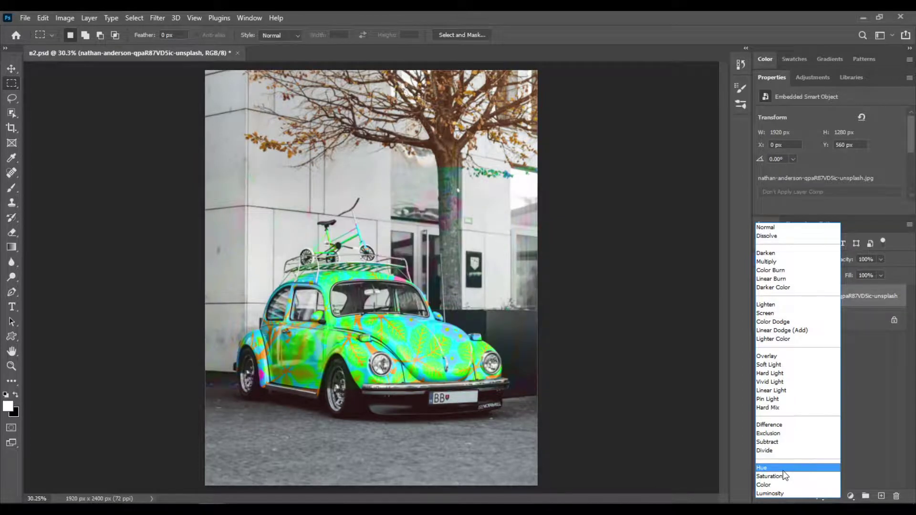
Step: Set the leaf layer's blend mode to Hue and zoom in on the car
left_click(783, 470)
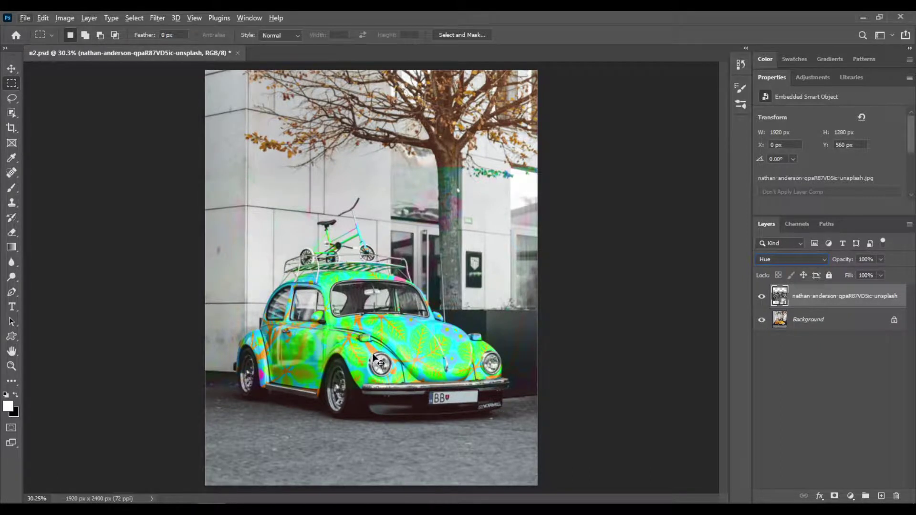
key("ctrl+plus")
key("ctrl+plus")
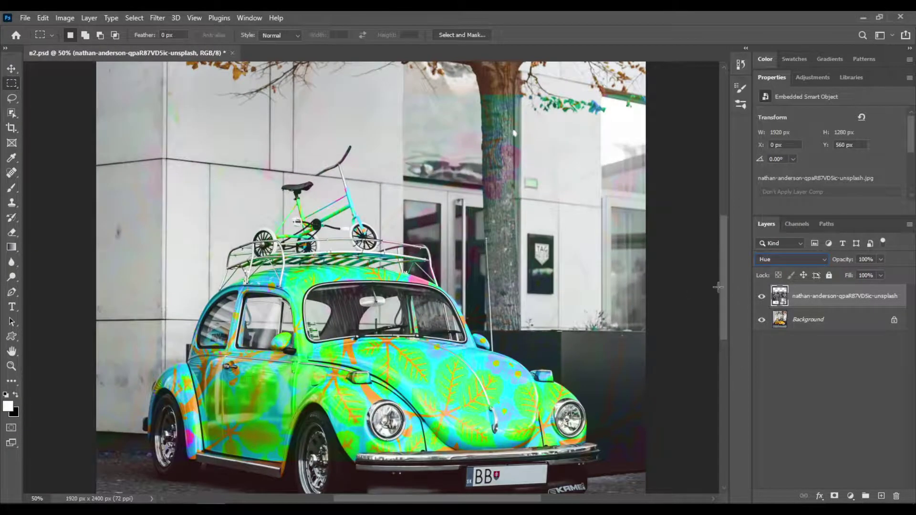
left_click_drag(723, 284, 726, 300)
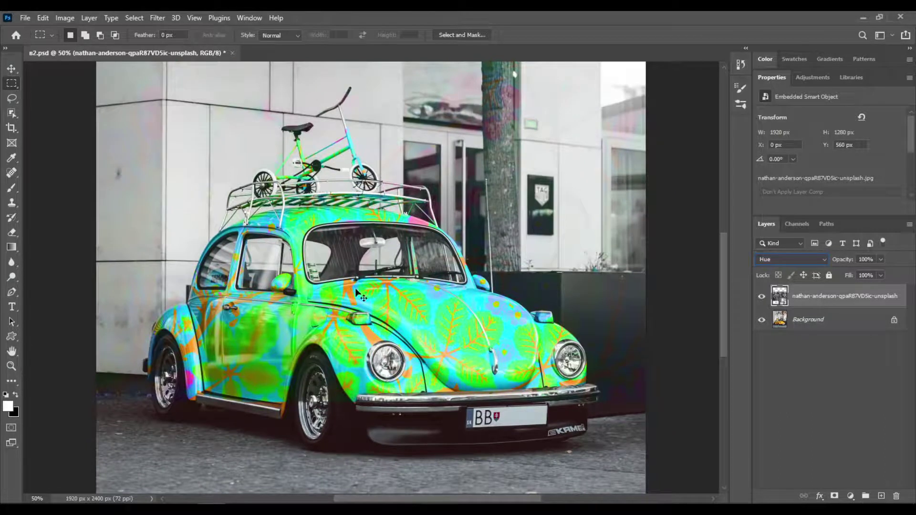
Step: Put the leaf layer into Free Transform with Ctrl+T and switch it to Warp
key("ctrl+t")
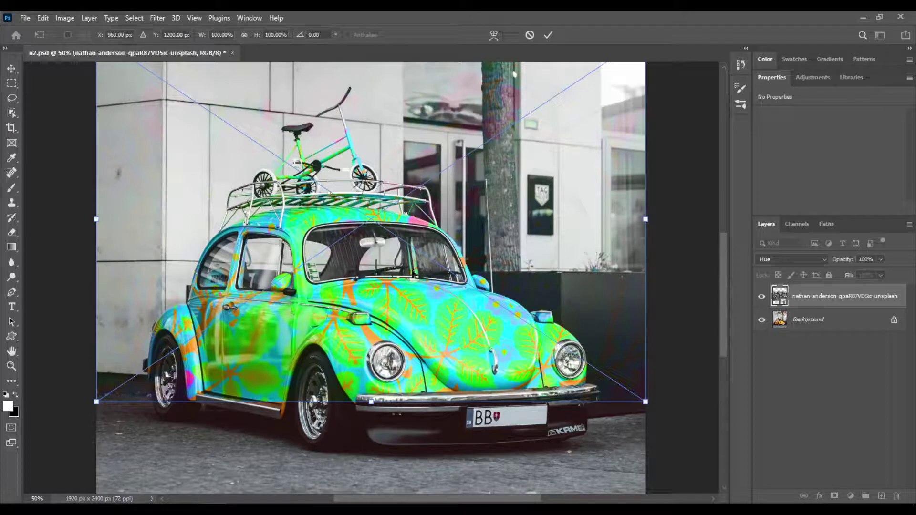
right_click(407, 279)
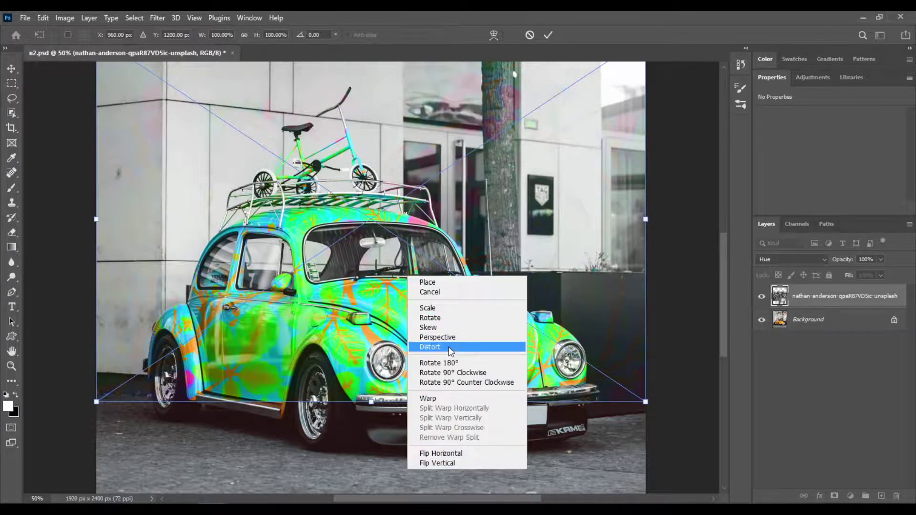
left_click(464, 400)
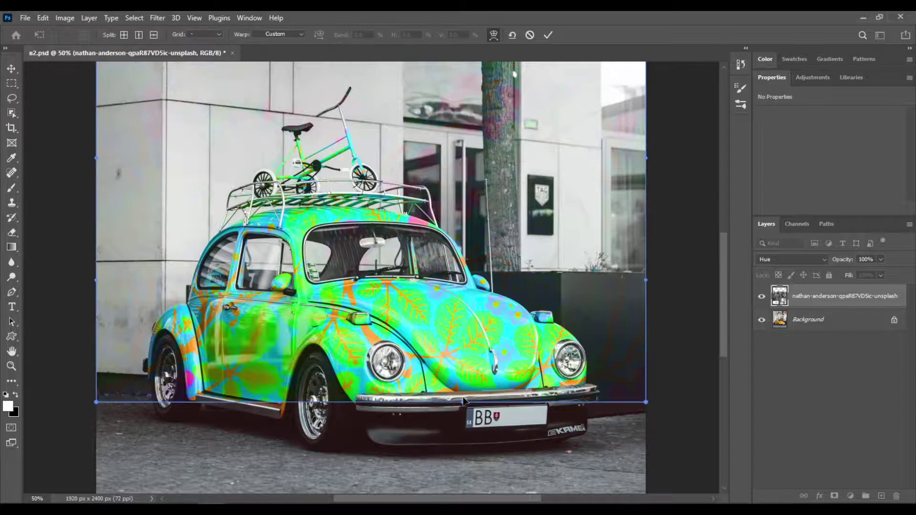
Step: Add a crosswise warp split across the car and a vertical split through the hood
left_click(124, 37)
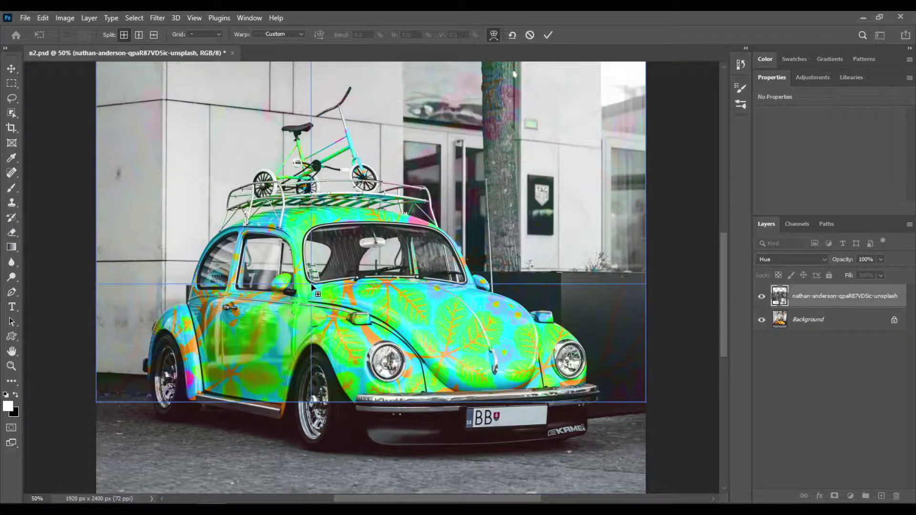
left_click(312, 286)
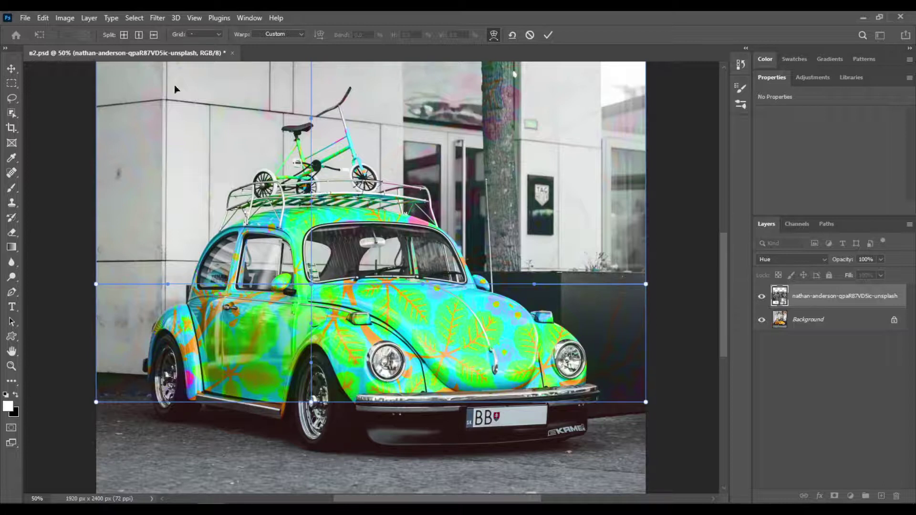
left_click(140, 35)
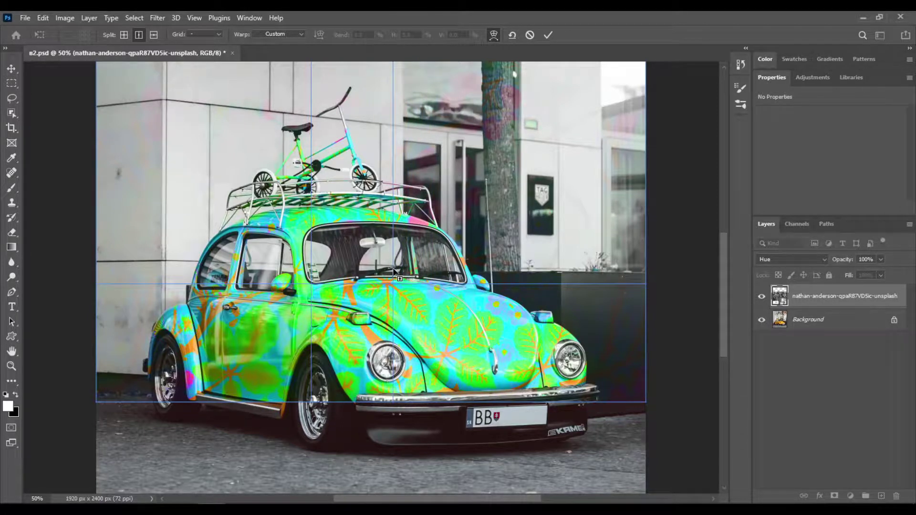
left_click(394, 271)
Step: Pull the pattern's bottom-right and top-right warp corners in toward the headlight and reshape the fender curve
left_click_drag(646, 403, 587, 389)
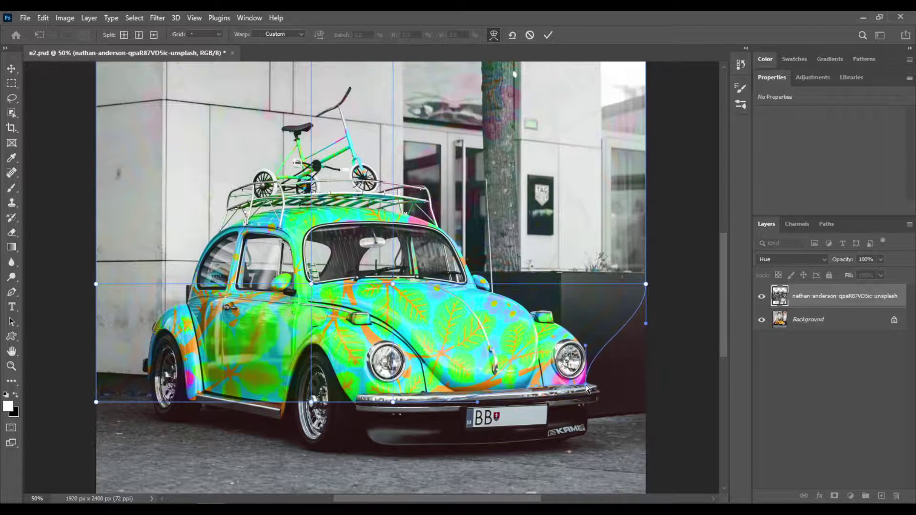
right_click(587, 390)
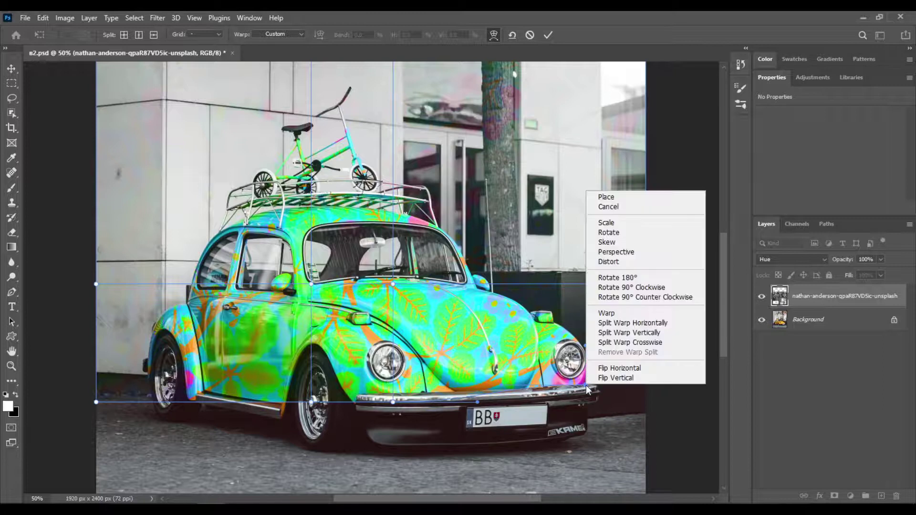
key("Escape")
left_click_drag(646, 284, 556, 325)
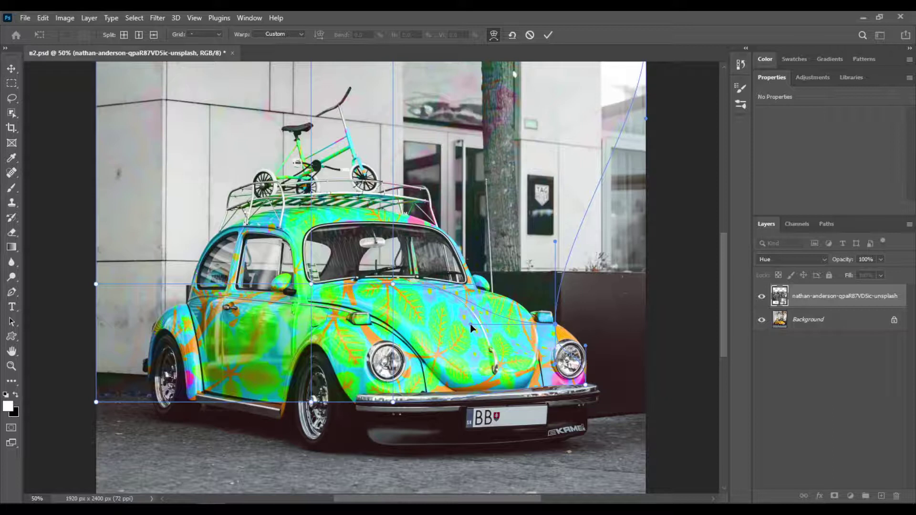
left_click_drag(470, 324, 498, 325)
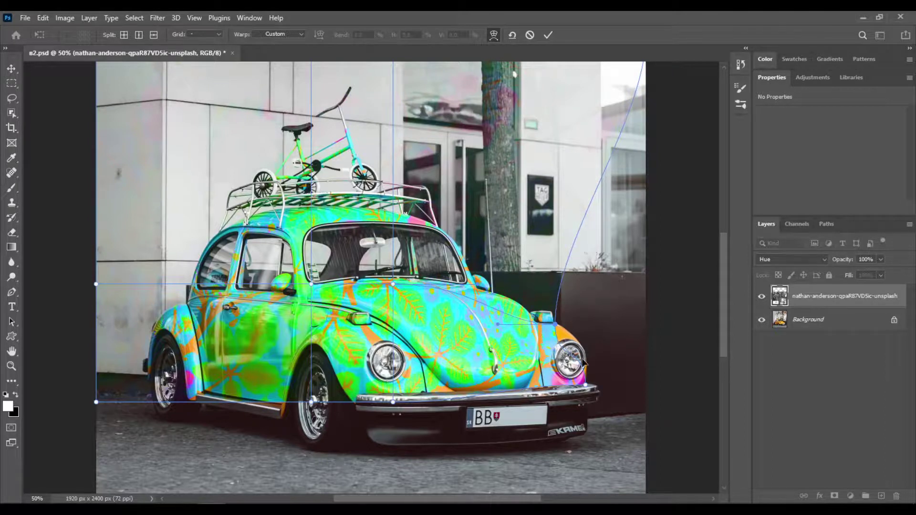
left_click(559, 330)
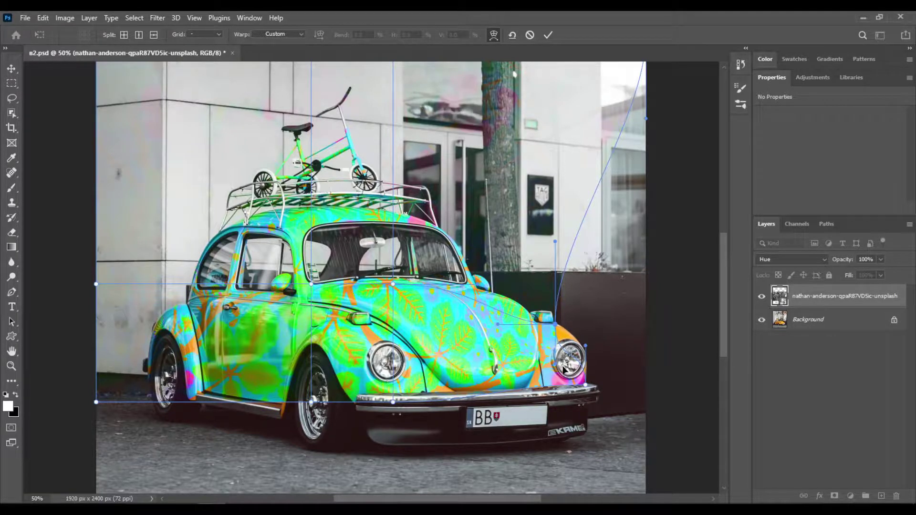
scroll(571, 376, "up", 5)
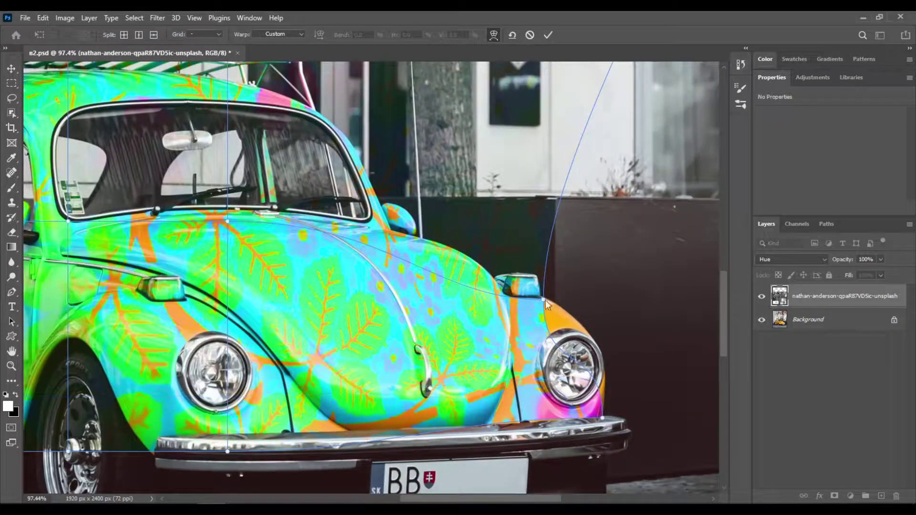
Step: Refine the warp curves beside the right headlight and bend the pattern across the hood
left_click(544, 299)
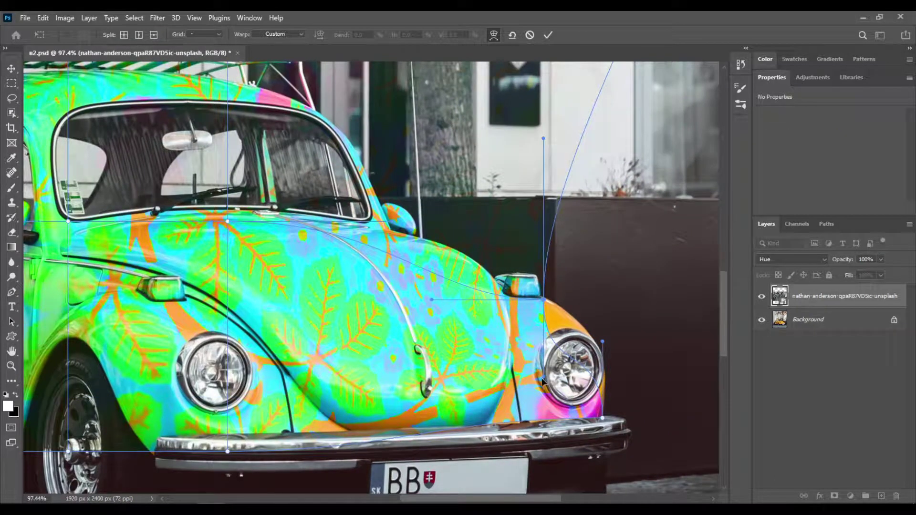
left_click_drag(542, 377, 583, 321)
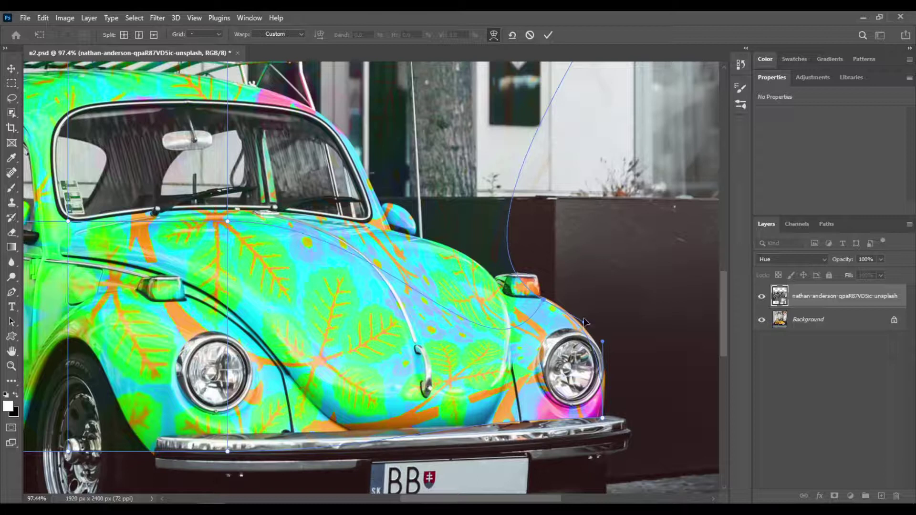
left_click_drag(584, 321, 587, 318)
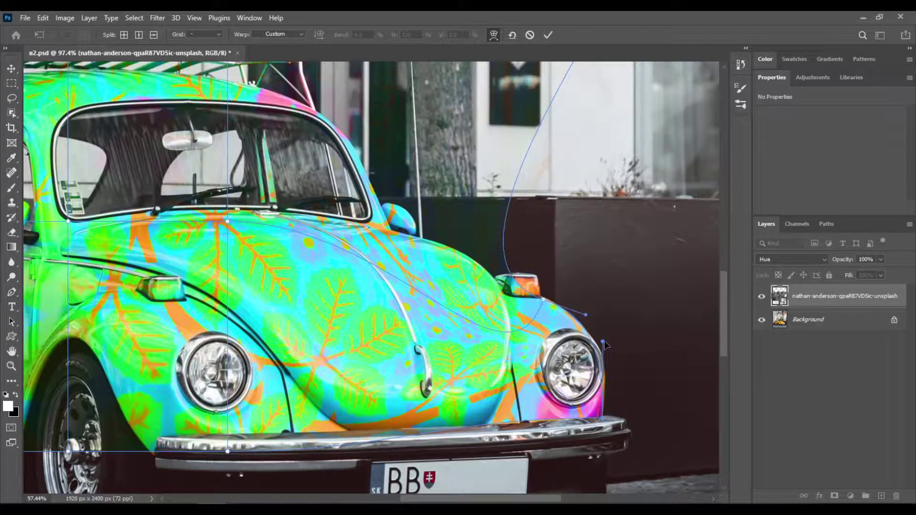
left_click_drag(603, 341, 612, 345)
scroll(364, 280, "down", 4)
scroll(365, 279, "up", 2)
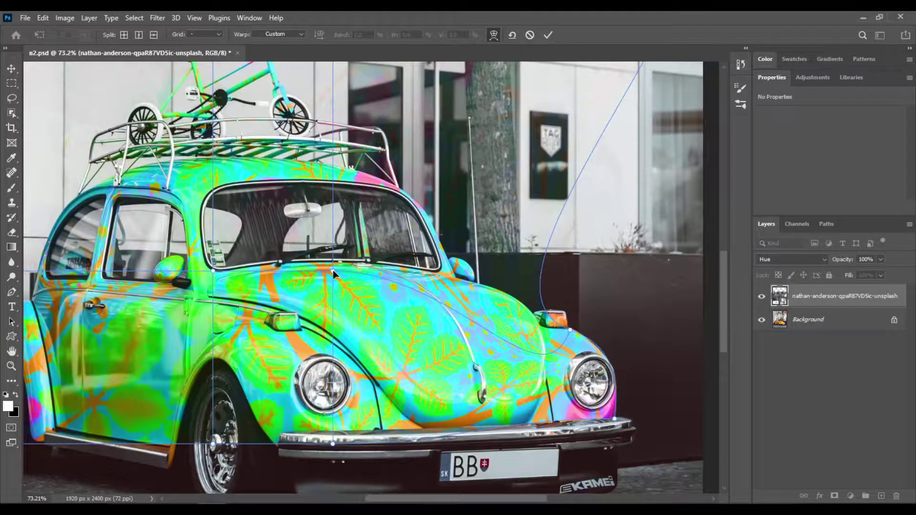
left_click_drag(333, 271, 367, 264)
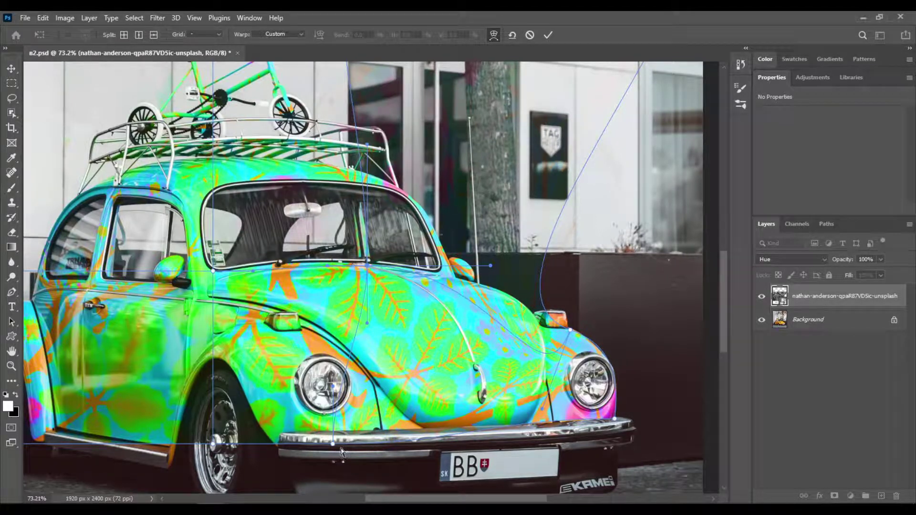
Step: Shift the bumper warp point right and curve the pattern upward along the hood
left_click_drag(333, 446, 514, 439)
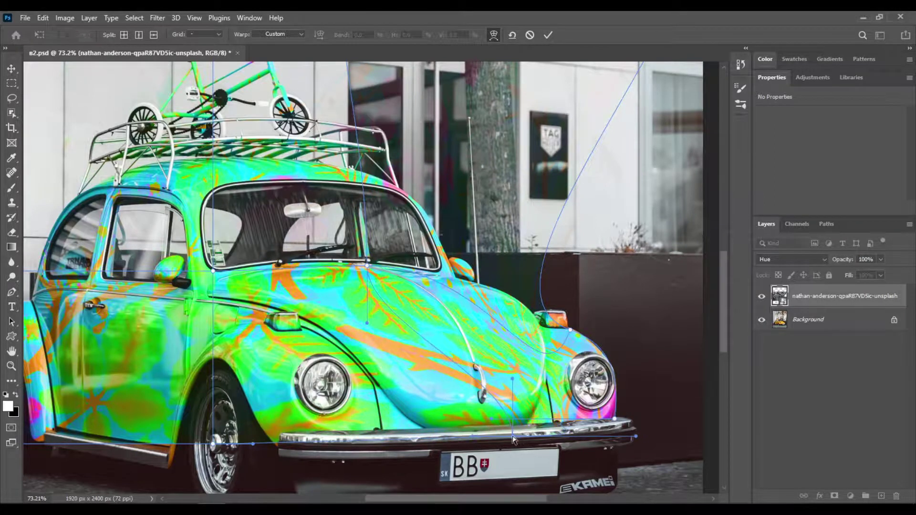
left_click_drag(513, 439, 517, 440)
left_click_drag(515, 380, 497, 297)
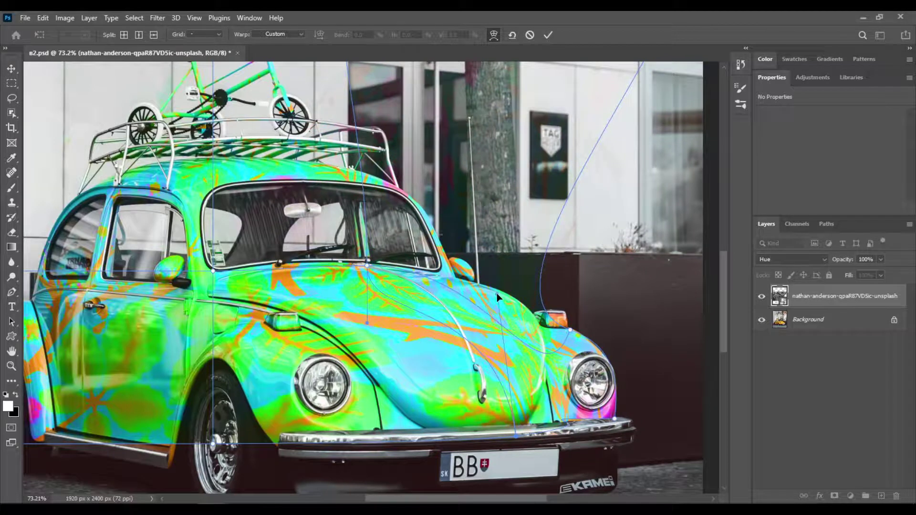
Step: Stretch the hood pattern upward from the windshield-base warp point into long streaks
left_click(367, 264)
left_click_drag(366, 323, 364, 288)
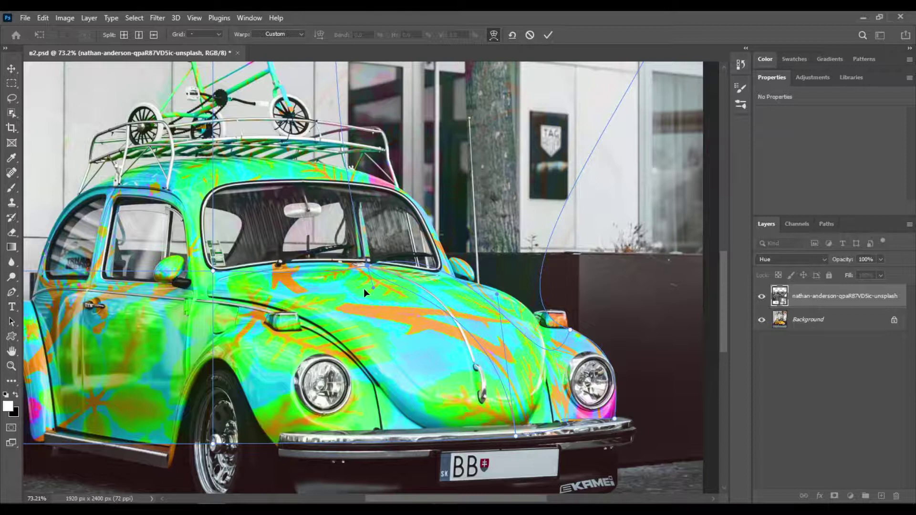
left_click_drag(362, 288, 367, 268)
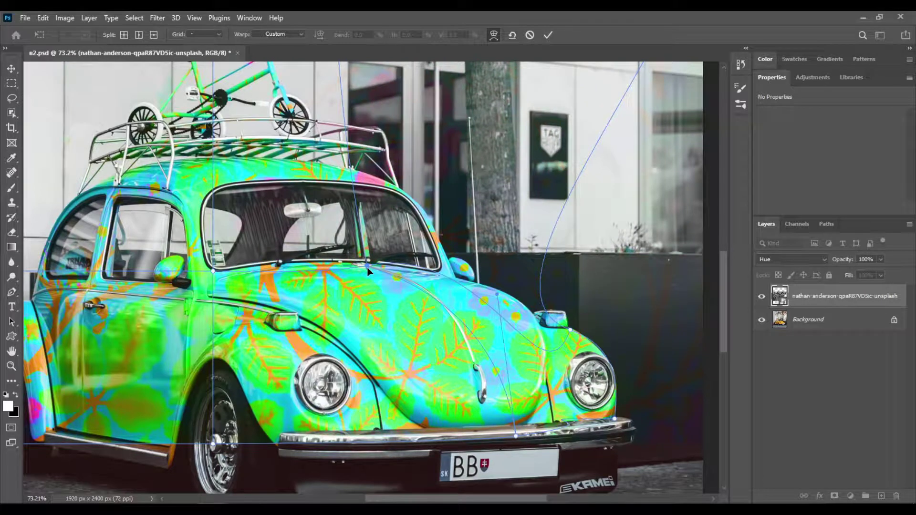
left_click_drag(365, 267, 366, 265)
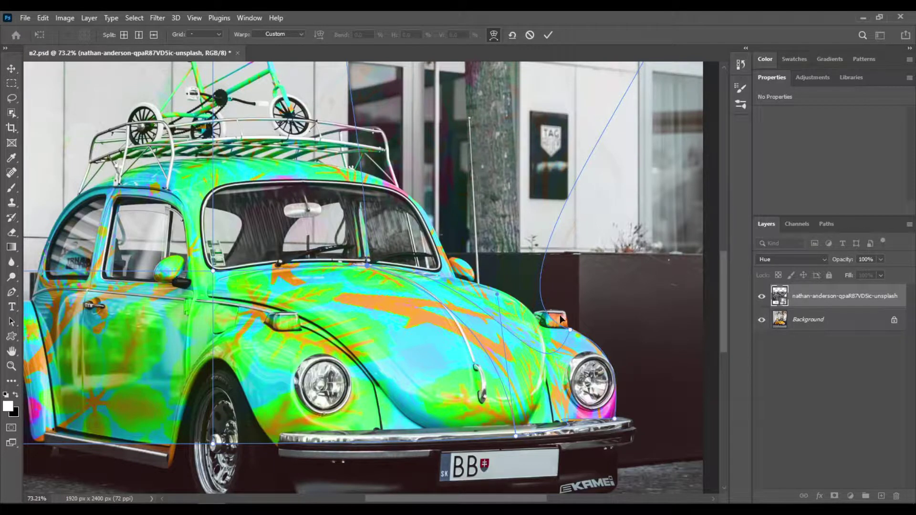
scroll(561, 318, "down", 1)
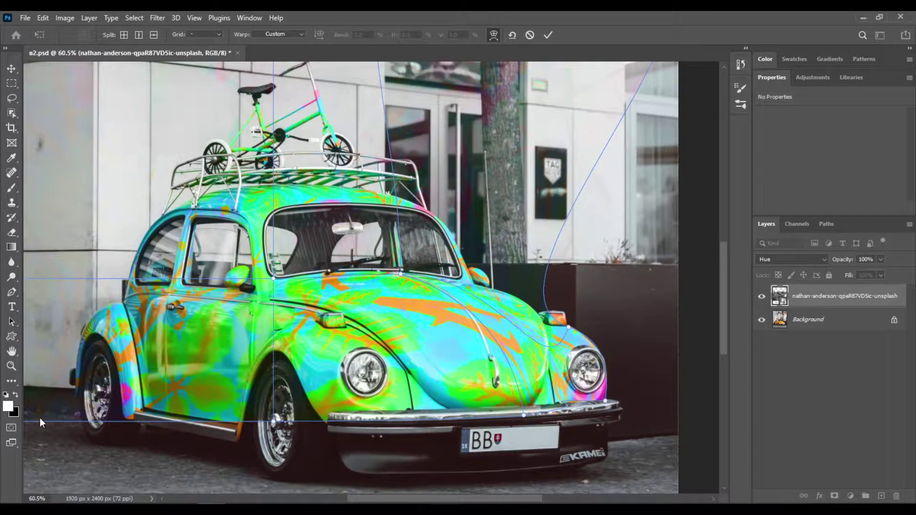
Step: Pull the warp's bottom-left corner inward and bow its bottom edge along the sill
scroll(267, 406, "down", 1)
scroll(257, 396, "down", 2)
scroll(61, 416, "up", 1)
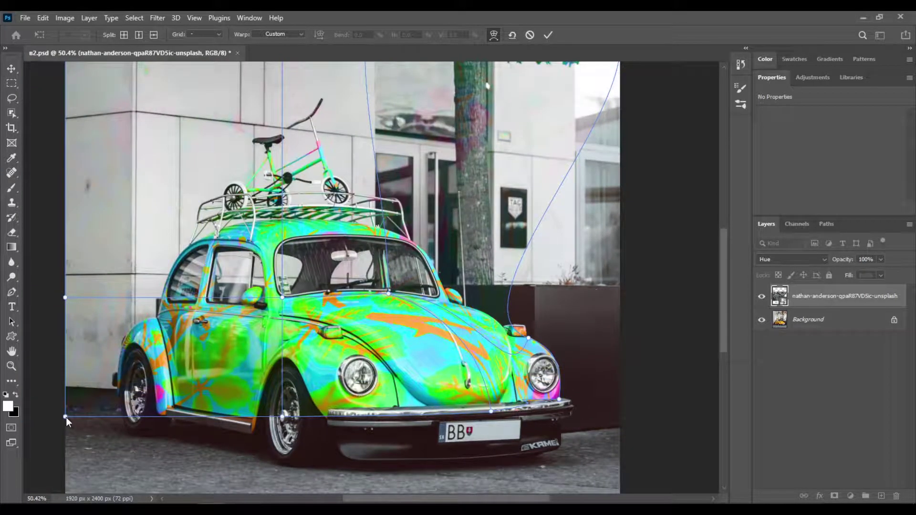
left_click_drag(66, 417, 117, 395)
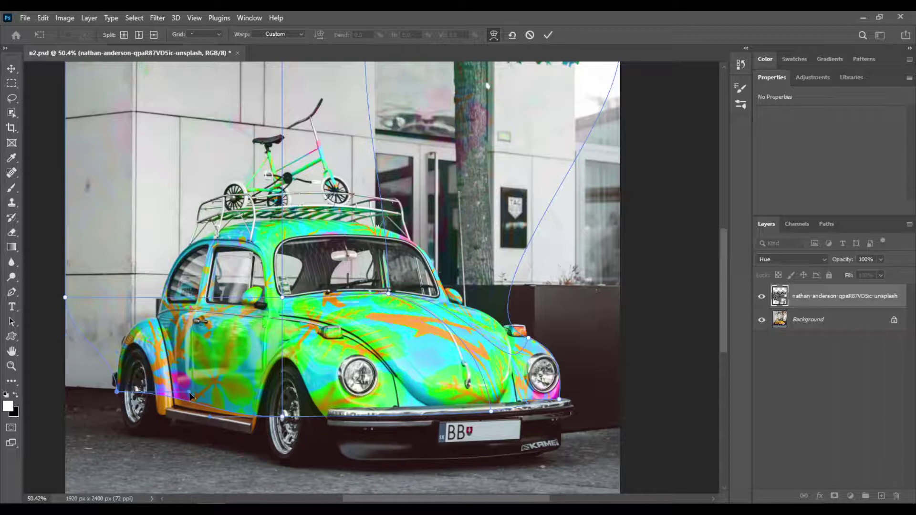
left_click_drag(192, 399, 167, 432)
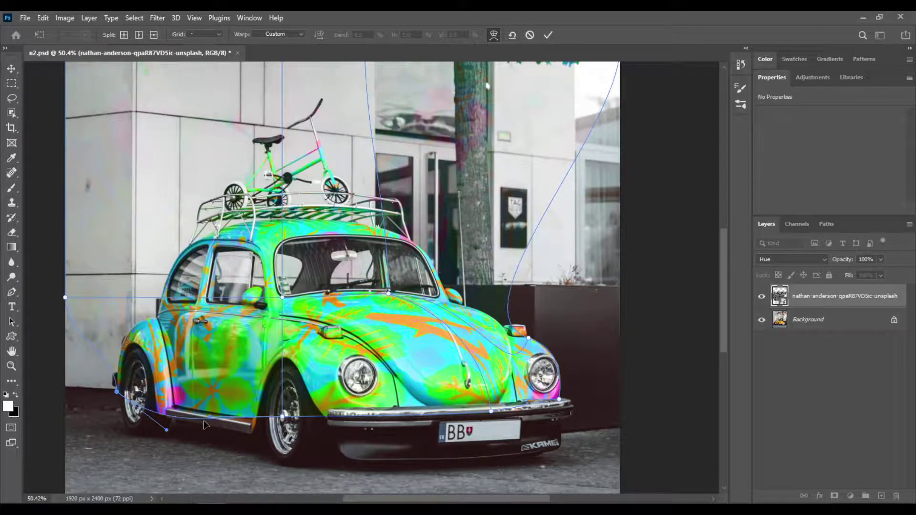
left_click_drag(217, 420, 265, 450)
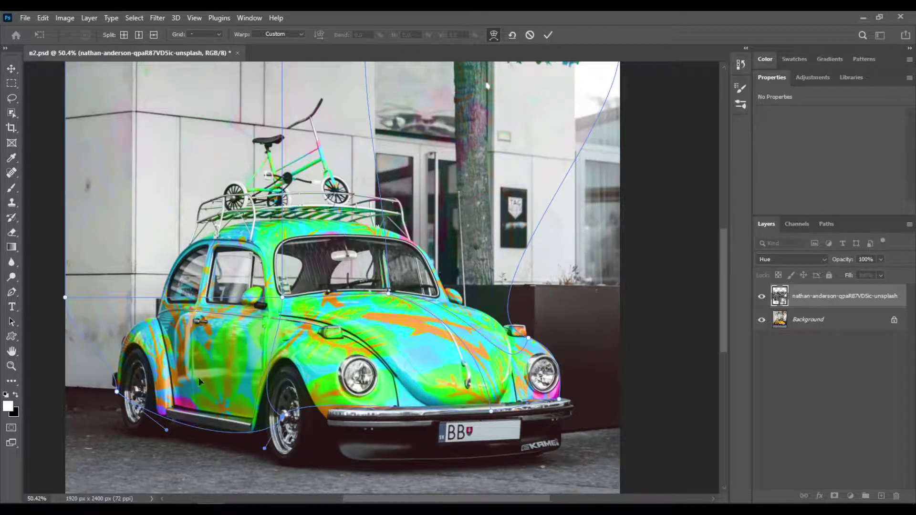
Step: Bend the warp's left edge inward around the car's rear fender
scroll(410, 313, "up", 2)
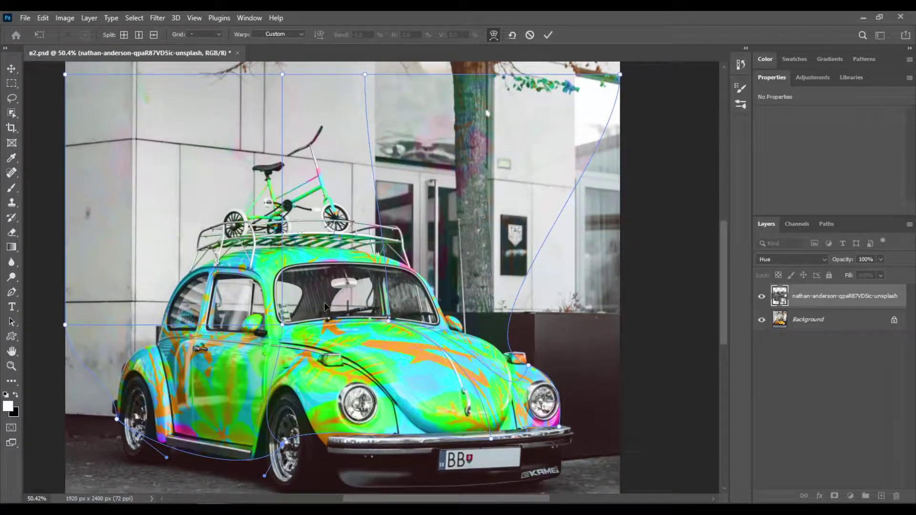
left_click(65, 325)
left_click_drag(65, 324, 123, 372)
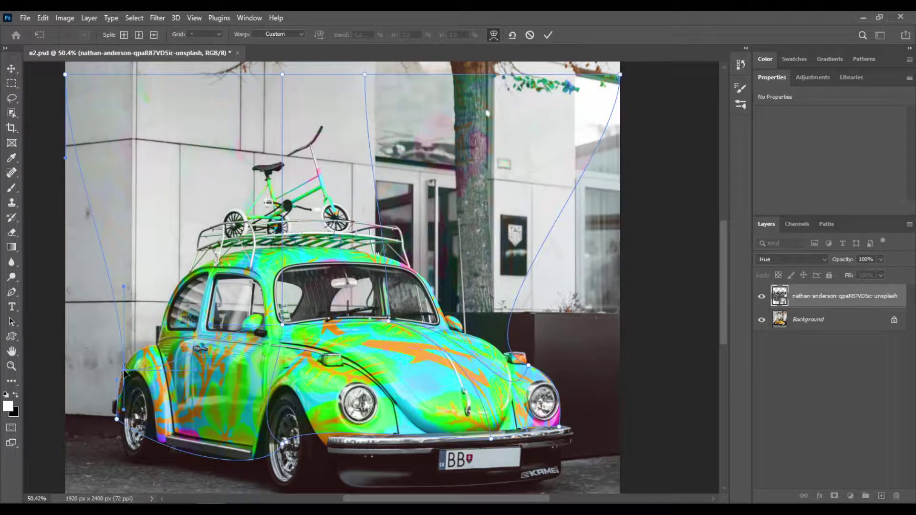
Step: Reshape the warp curve around the rear fender using the left anchor's handle
scroll(115, 402, "up", 3)
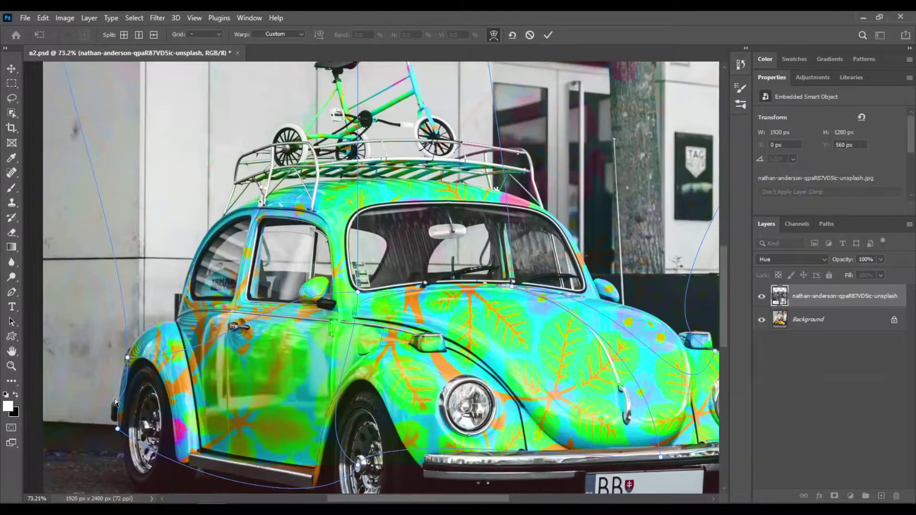
scroll(119, 399, "up", 1)
left_click(129, 366)
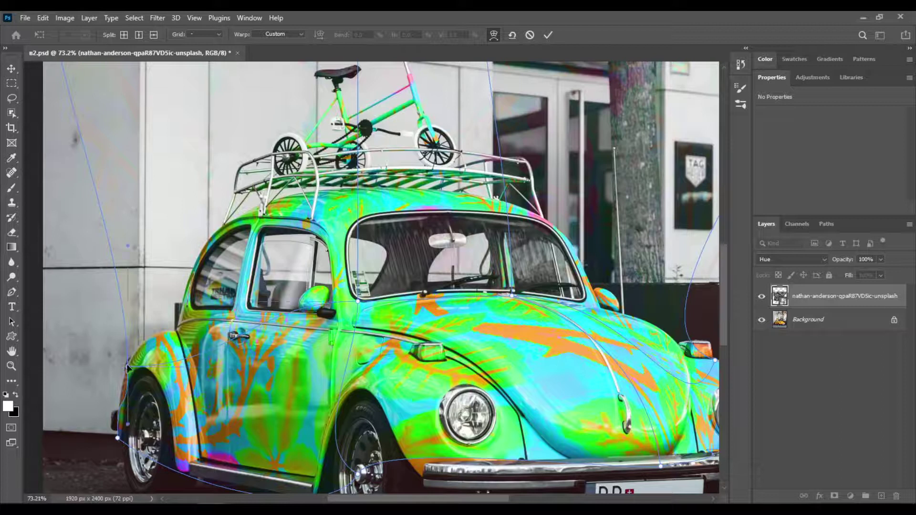
left_click_drag(125, 414, 123, 385)
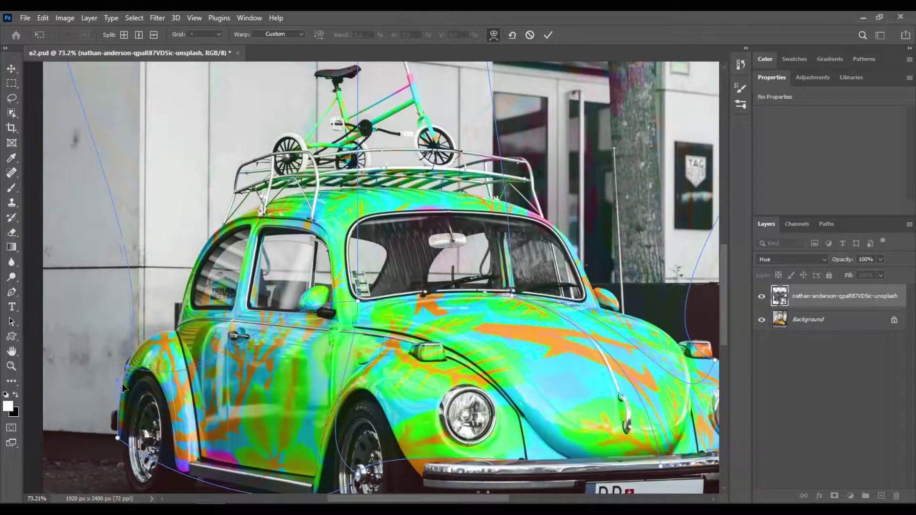
Step: Pull the warp's top-right corner down and inward to clear leaf colour from the tree
scroll(138, 293, "down", 2)
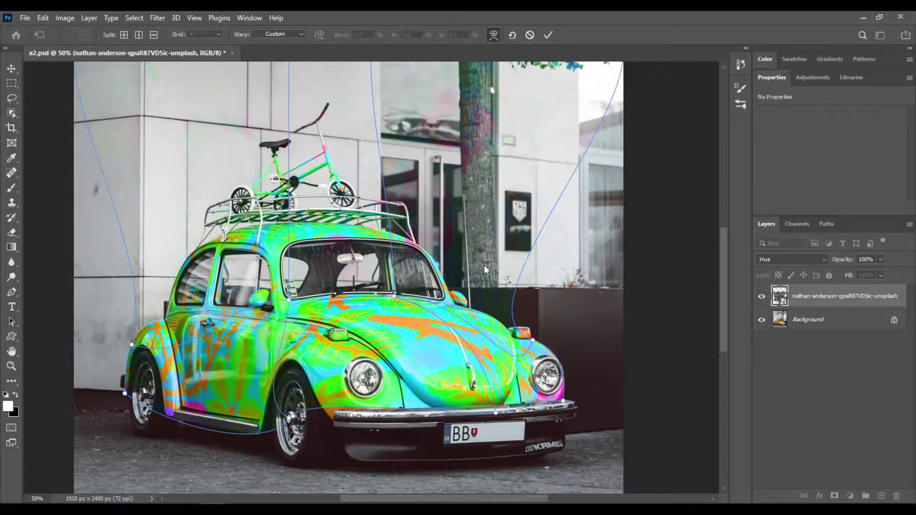
left_click_drag(724, 328, 727, 307)
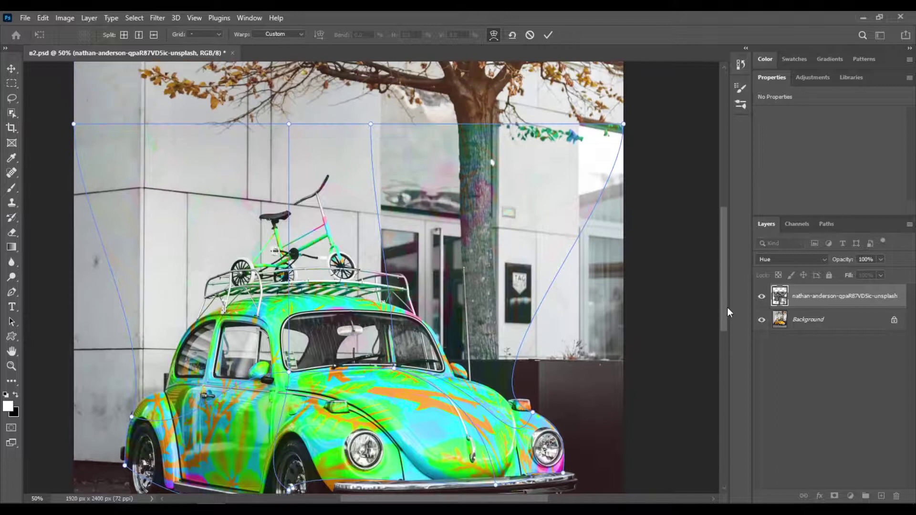
left_click_drag(624, 124, 557, 253)
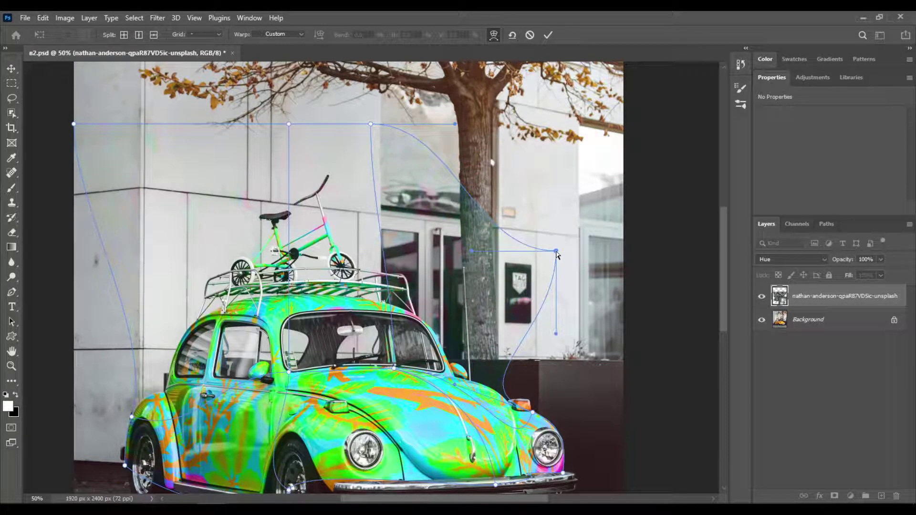
scroll(556, 255, "down", 3)
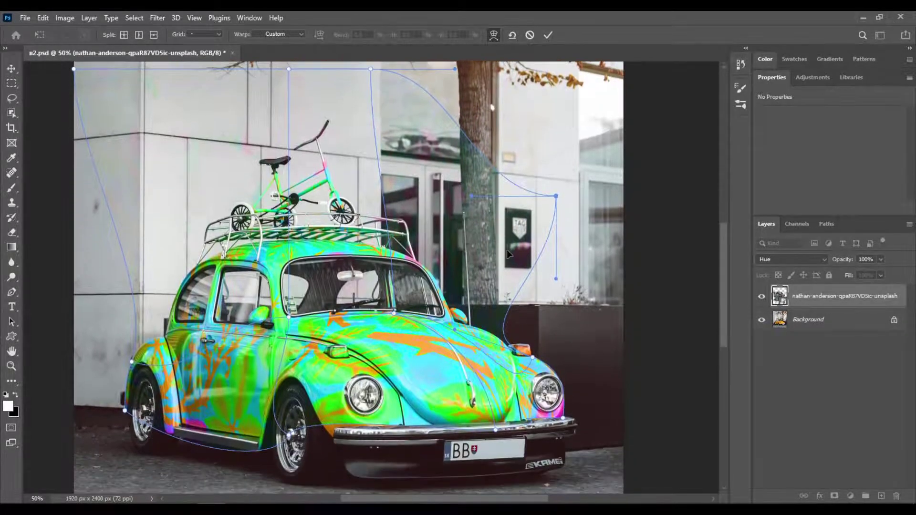
scroll(448, 367, "up", 2)
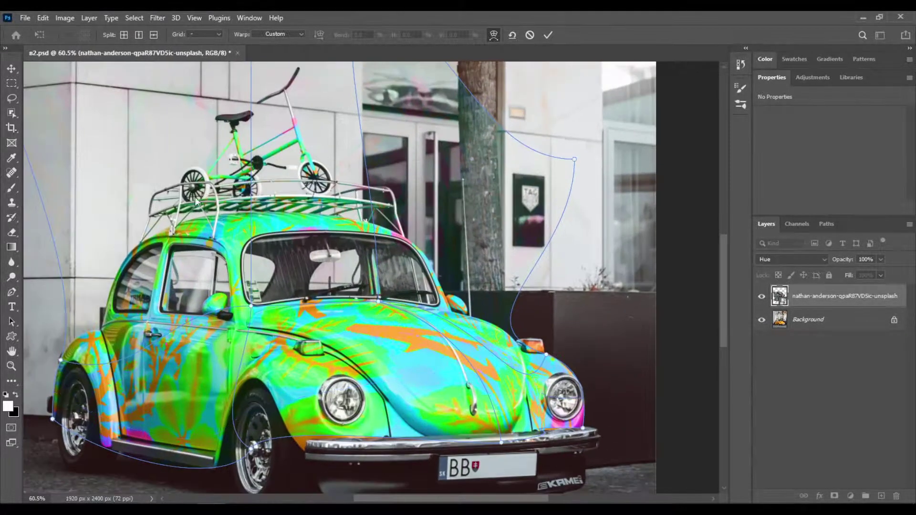
Step: Add a horizontal warp split across the hood and nudge the new point left
left_click(154, 36)
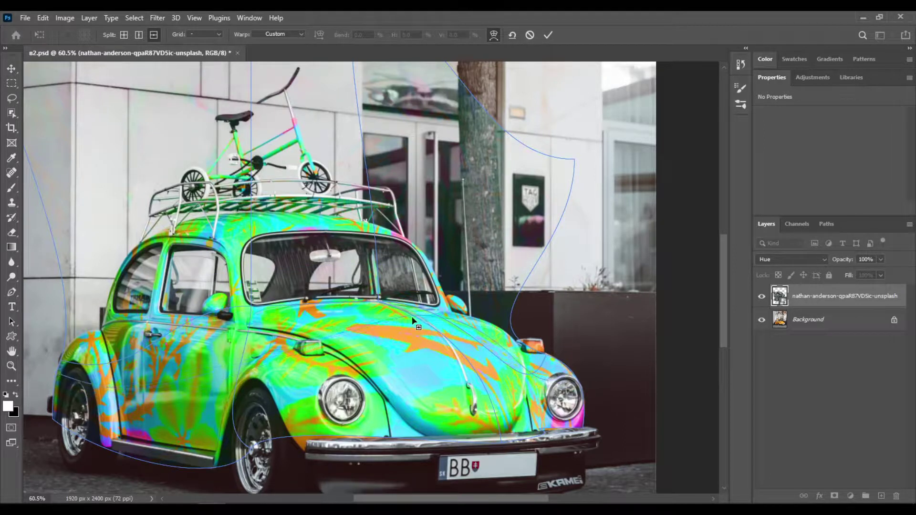
left_click(435, 331)
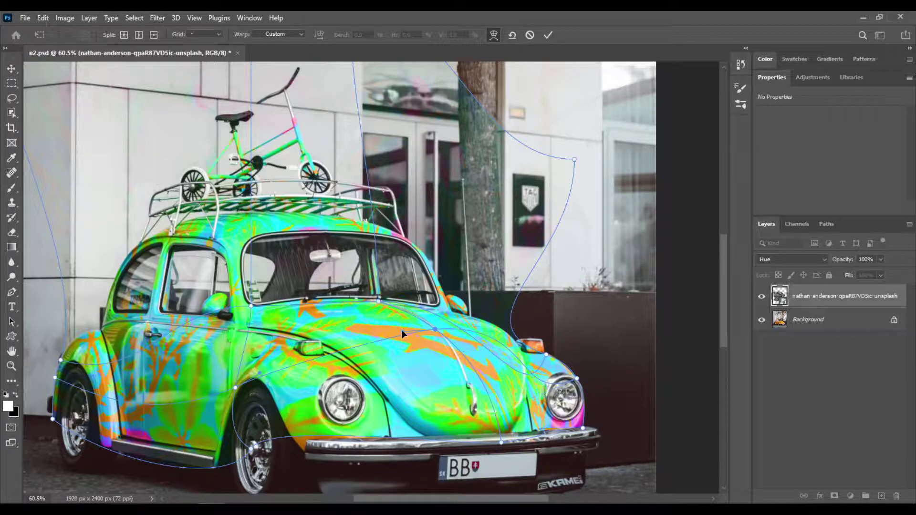
left_click_drag(402, 330, 428, 336)
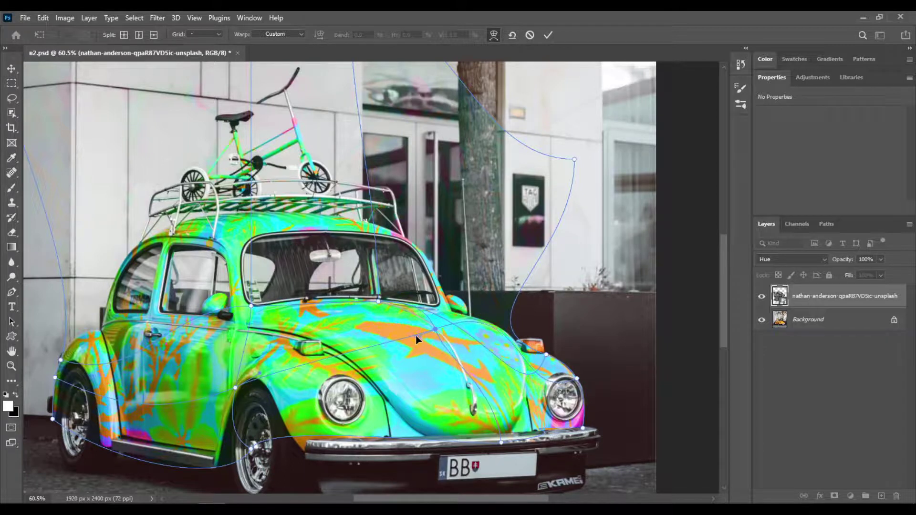
Step: Drag the hood point's handles to pull the warp tighter around the front fender
left_click(435, 329)
left_click_drag(529, 296, 482, 311)
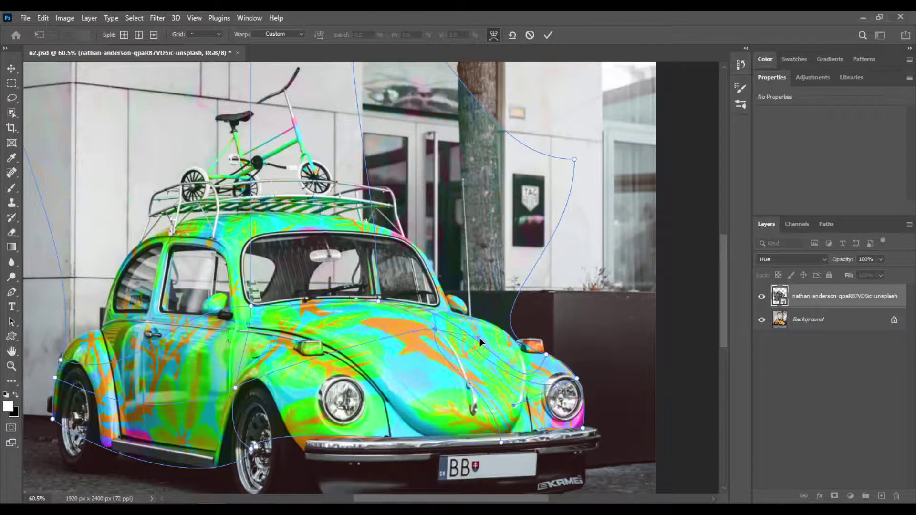
mouse_move(482, 312)
left_mouse_down()
mouse_move(492, 342)
mouse_move(484, 297)
left_mouse_up()
left_click(546, 354)
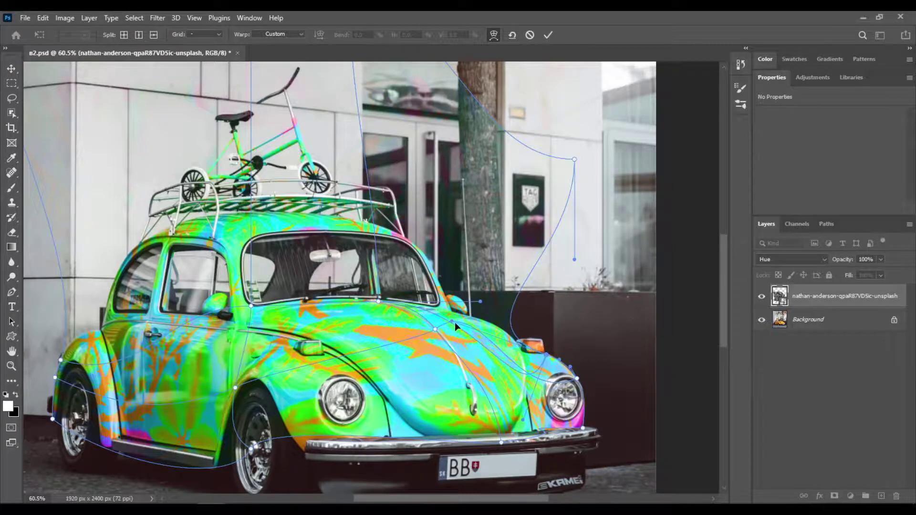
left_click_drag(452, 319, 549, 354)
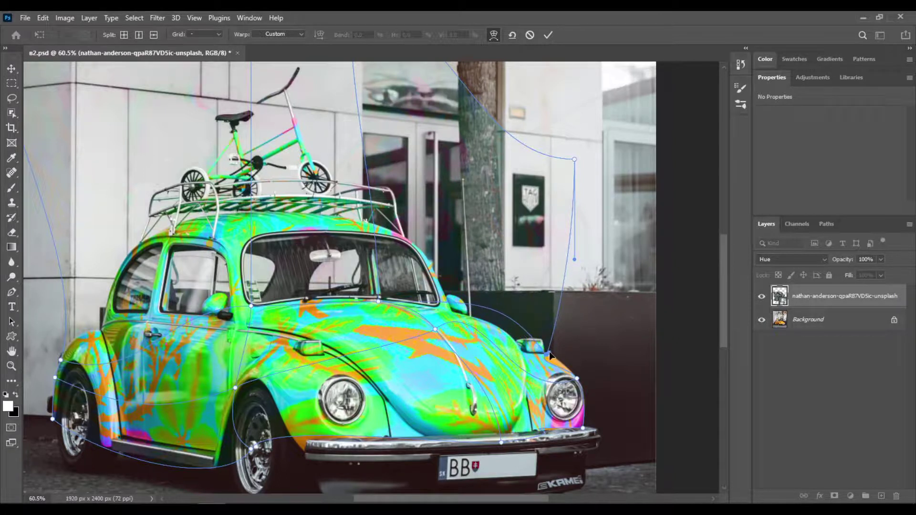
Step: Reshape the hood and fender warp curves so the leaf streaks follow the hood's contours
left_click(474, 313)
left_click_drag(474, 314, 496, 323)
left_click(435, 329)
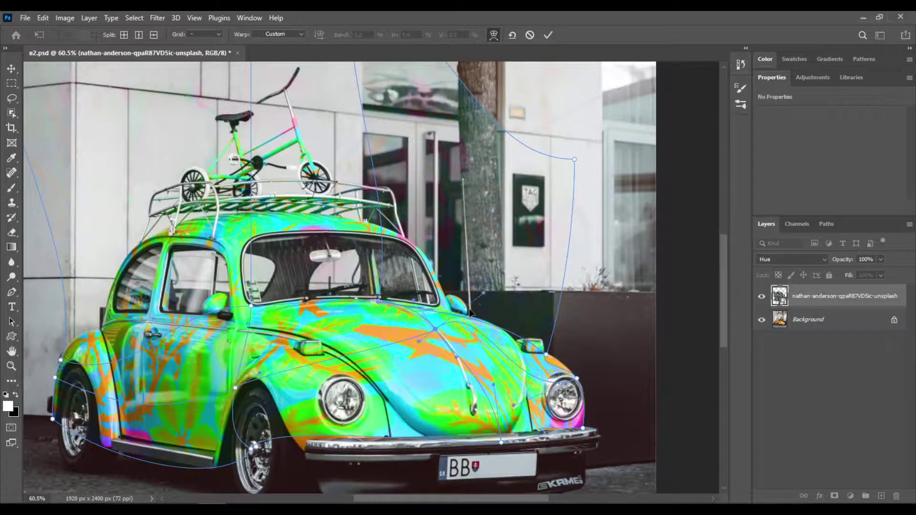
left_click_drag(483, 296, 495, 318)
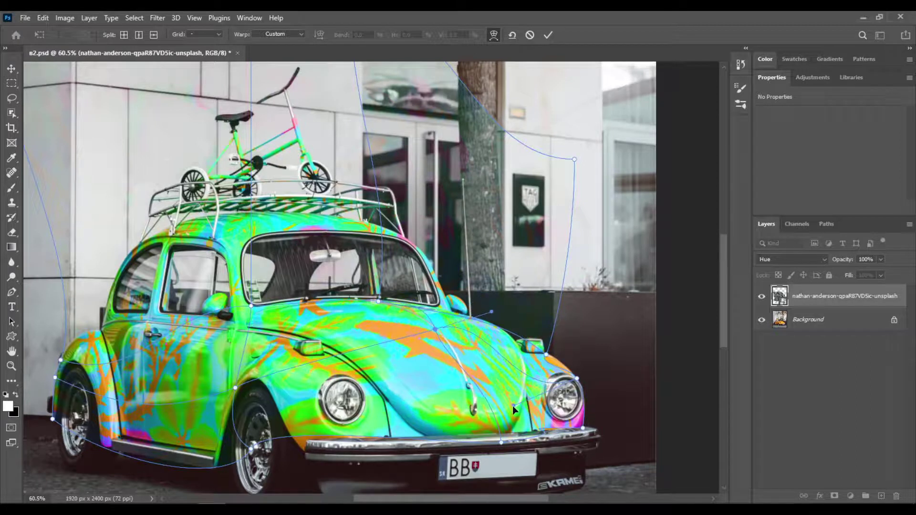
left_click_drag(512, 406, 540, 363)
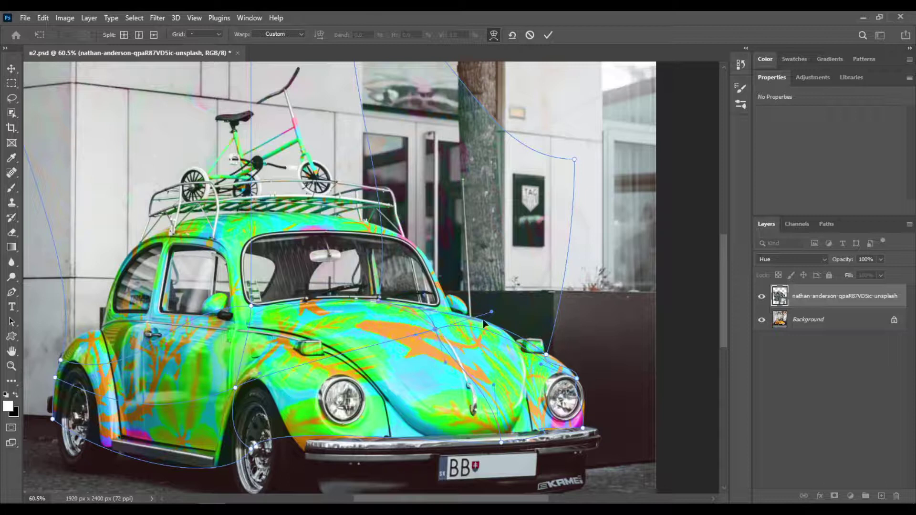
mouse_move(492, 313)
left_mouse_down()
mouse_move(495, 322)
mouse_move(495, 314)
left_mouse_up()
left_click_drag(443, 364, 451, 342)
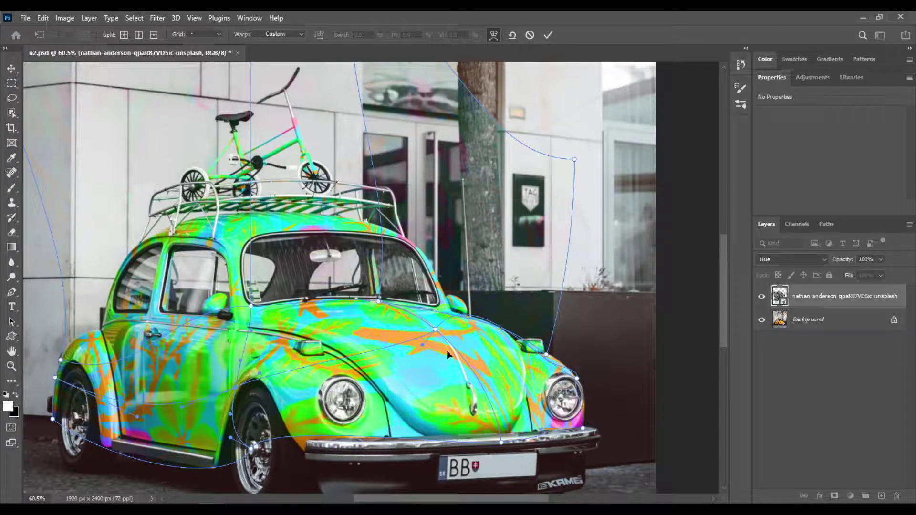
left_click(435, 329)
Step: Shift the hood warp down-left and raise the warp curve beneath the car
left_click_drag(475, 285, 465, 310)
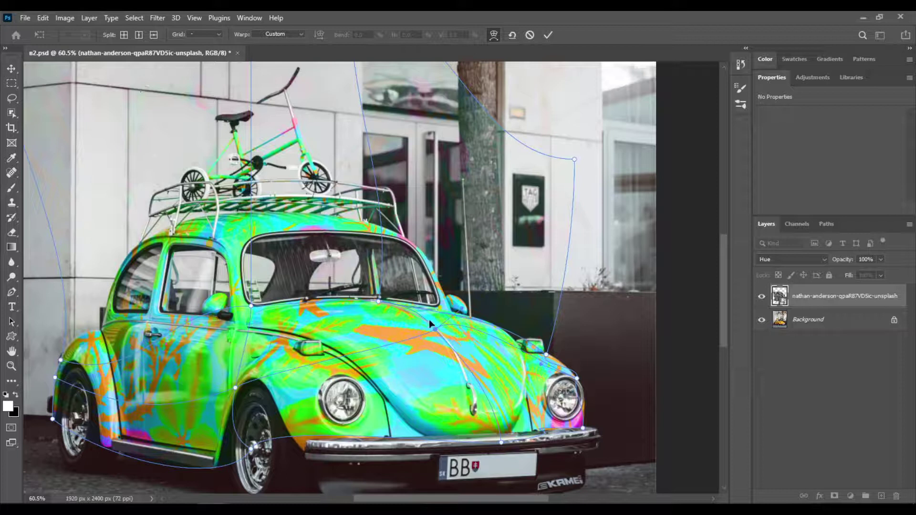
left_click(412, 346)
left_click(244, 384)
left_click(126, 460)
left_click_drag(230, 485, 232, 464)
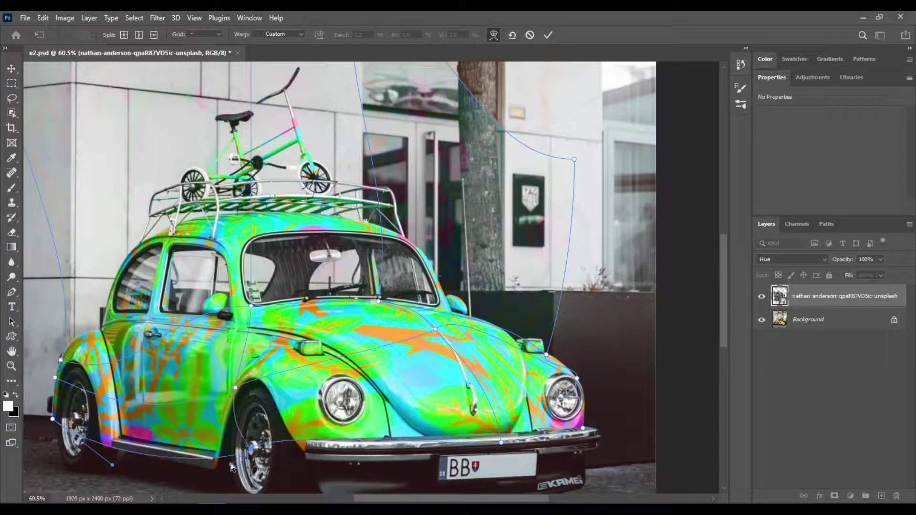
left_click_drag(116, 466, 122, 449)
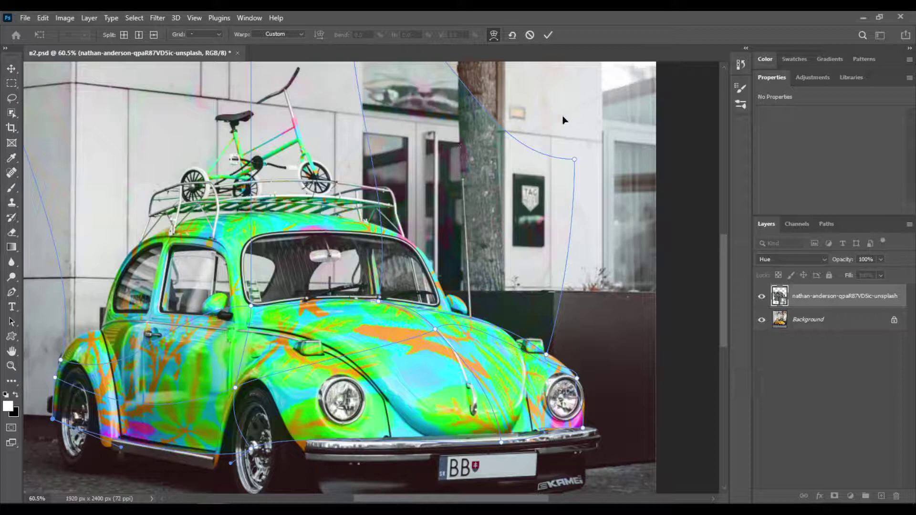
Step: Reshape the warp along the hood edge and commit the transform
left_click(547, 355)
left_click_drag(537, 364, 539, 384)
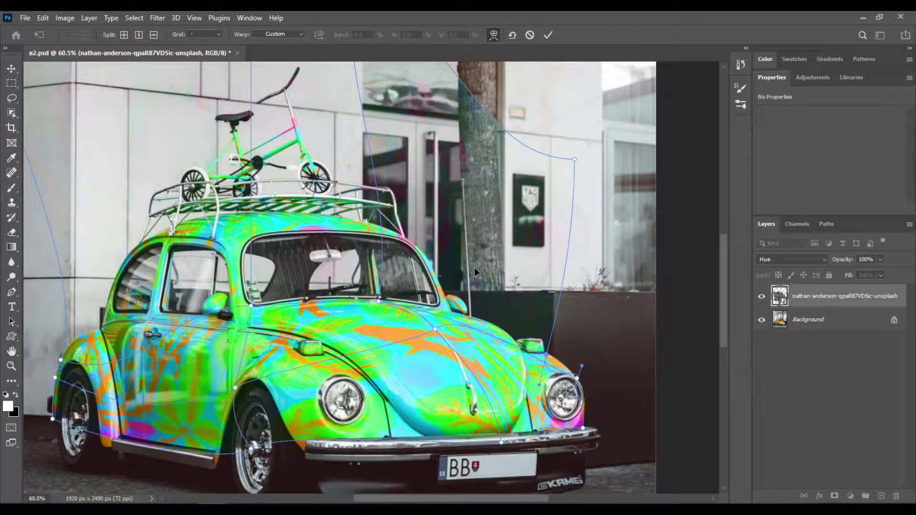
left_click(549, 35)
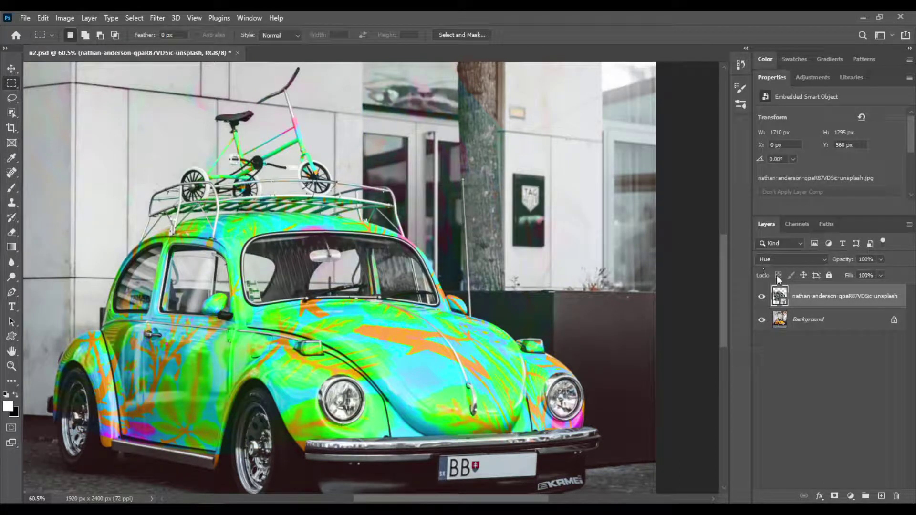
Step: Add a white layer mask to the leaf-pattern layer and set a 50 px Soft Round brush
left_click(835, 496)
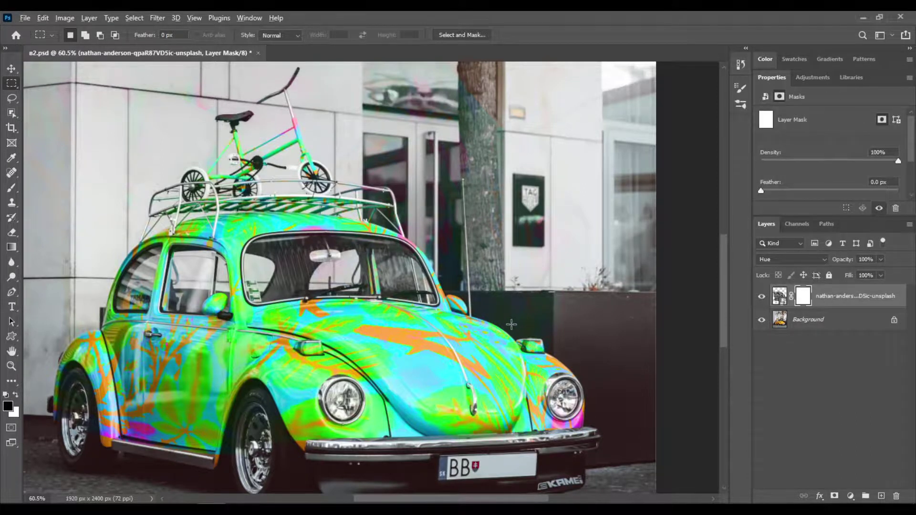
scroll(511, 325, "down", 1)
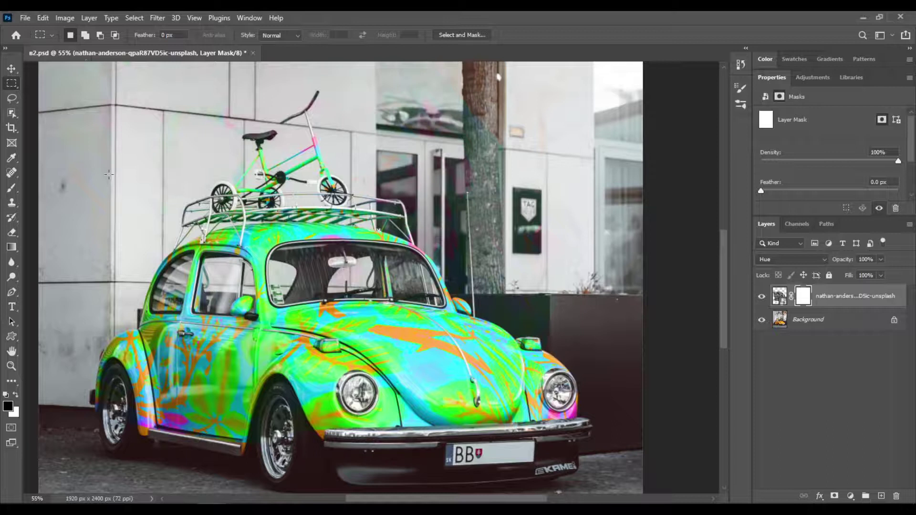
key("b")
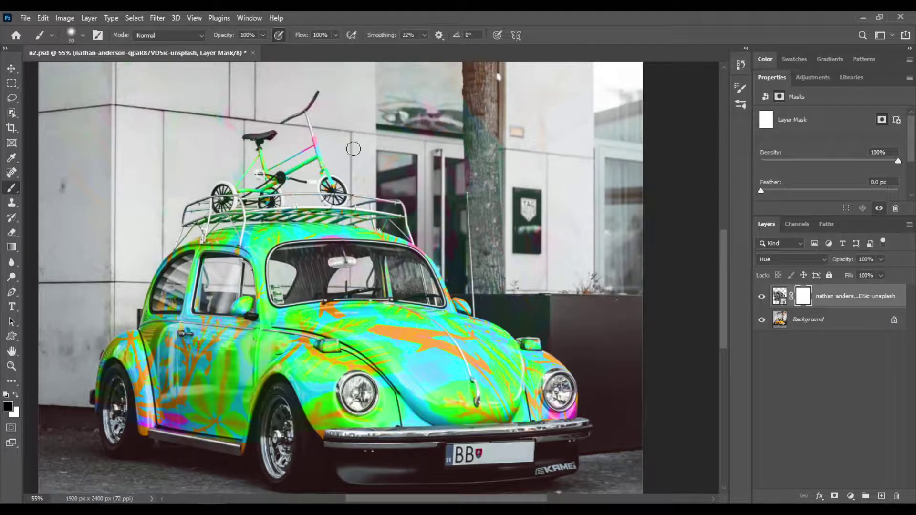
right_click(498, 200)
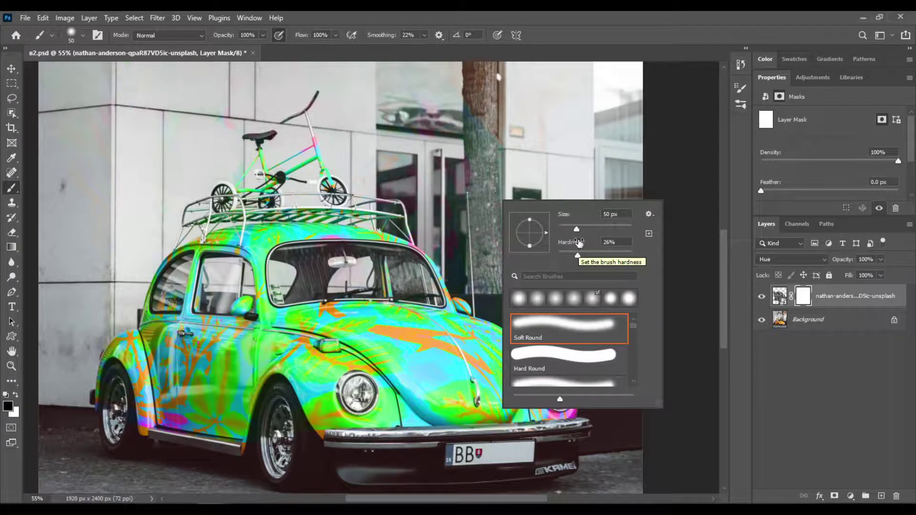
left_click(614, 16)
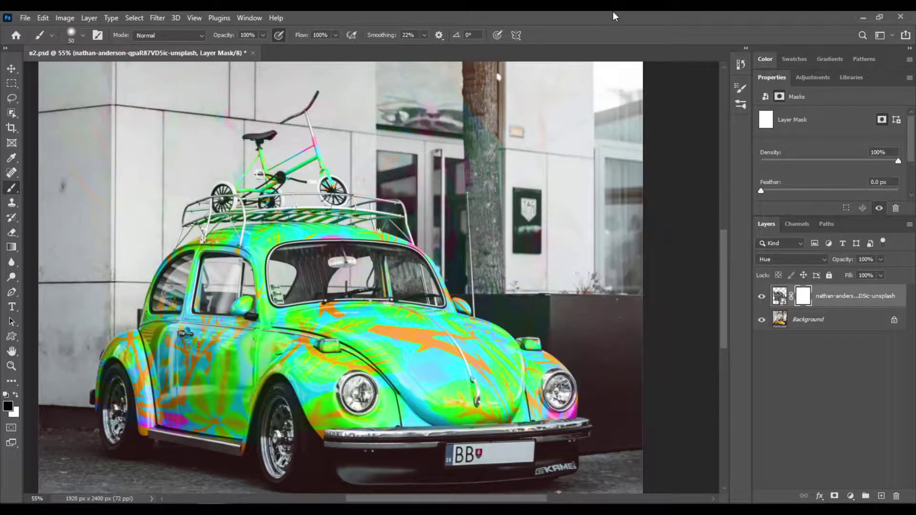
Step: Paint black on the mask to hide the pattern from the roof bike, doorway and tree
key("bracketright")
key("bracketright")
key("bracketright")
key("bracketright")
key("bracketright")
key("bracketright")
key("bracketright")
key("bracketright")
key("bracketright")
key("bracketright")
key("bracketright")
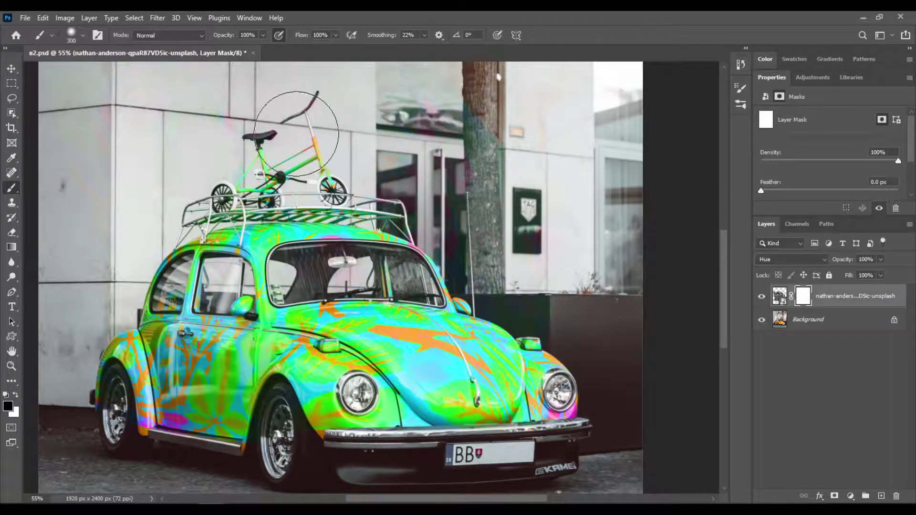
left_click(337, 145)
mouse_move(336, 145)
left_mouse_down()
mouse_move(266, 133)
mouse_move(338, 149)
mouse_move(198, 158)
mouse_move(234, 162)
mouse_move(333, 145)
left_mouse_up()
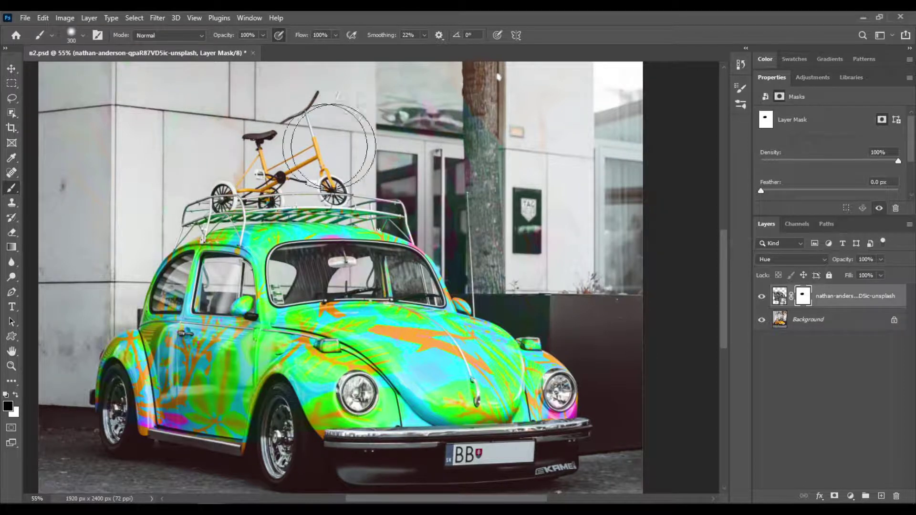
mouse_move(460, 186)
left_mouse_down()
mouse_move(388, 102)
mouse_move(525, 167)
mouse_move(532, 205)
left_mouse_up()
scroll(530, 220, "up", 2)
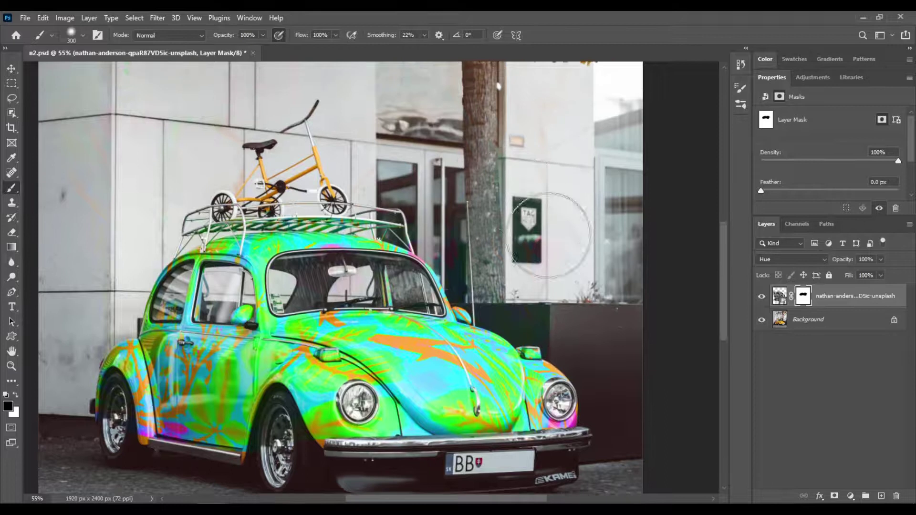
scroll(498, 234, "up", 1)
Step: Mask the pattern off the TAG sign, tree trunk, wall and dark planter, resizing the brush
right_click(438, 193)
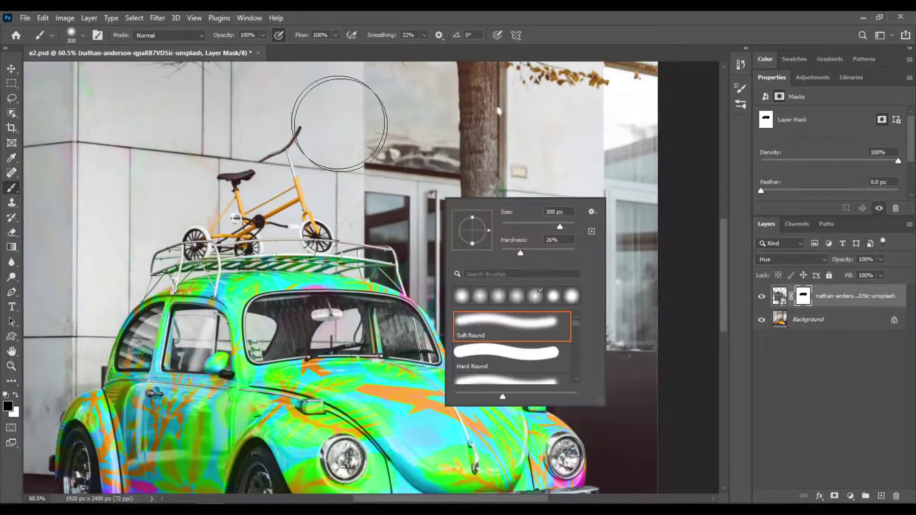
left_click_drag(368, 145, 449, 146)
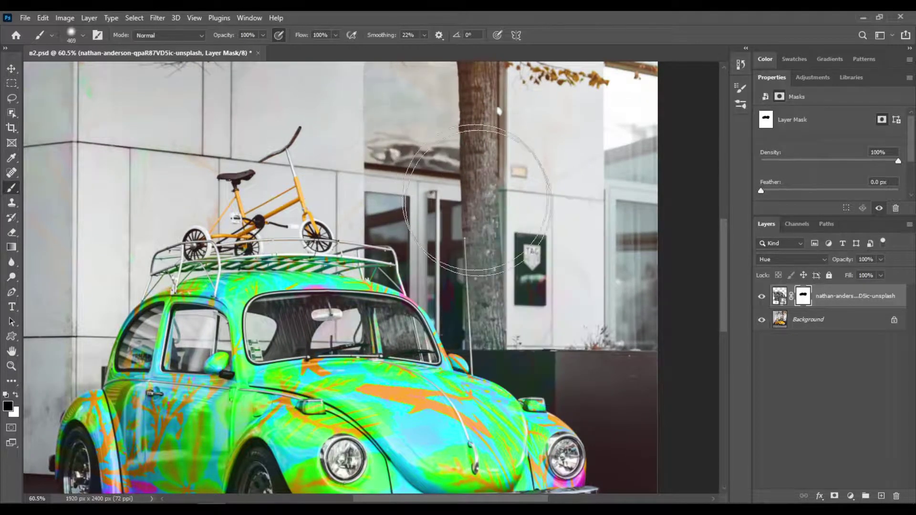
left_click_drag(552, 225, 562, 255)
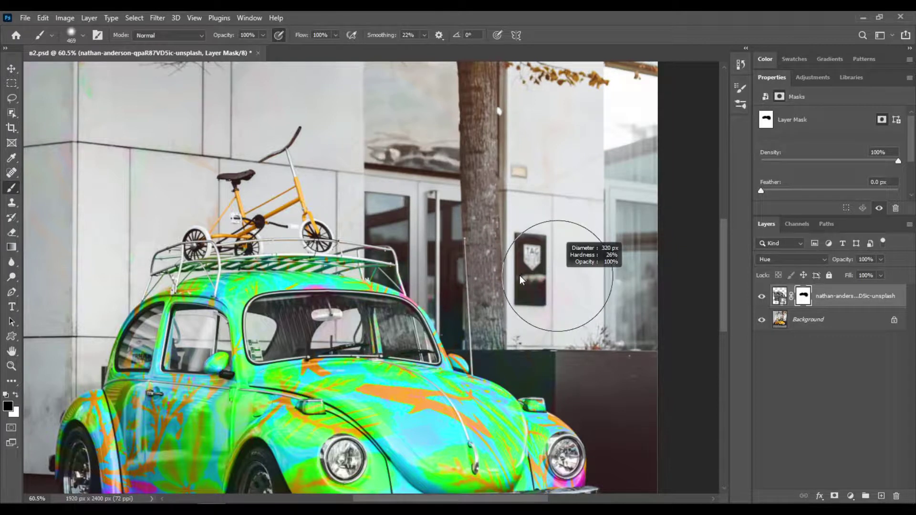
left_click(523, 279)
mouse_move(523, 279)
left_mouse_down()
mouse_move(563, 316)
mouse_move(525, 266)
mouse_move(544, 343)
left_mouse_up()
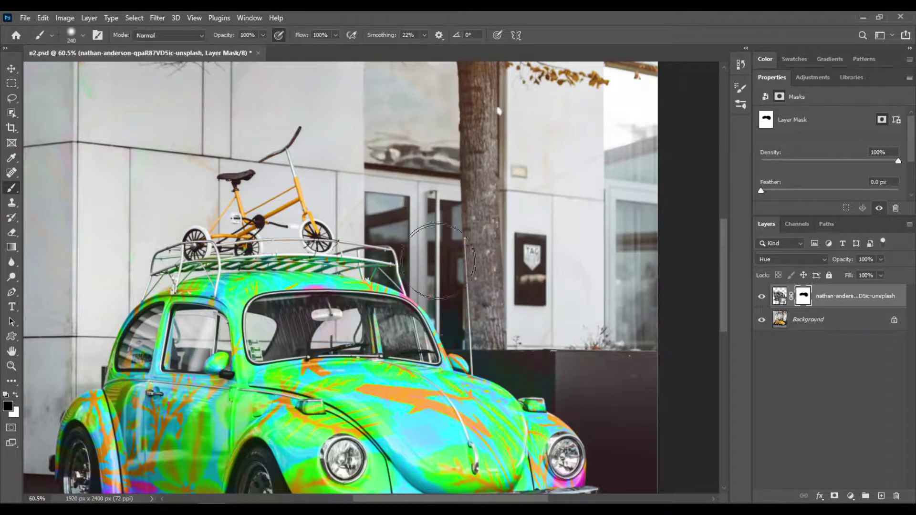
mouse_move(482, 324)
left_mouse_down()
mouse_move(530, 359)
mouse_move(514, 347)
mouse_move(572, 364)
left_mouse_up()
scroll(573, 363, "up", 4)
mouse_move(566, 402)
left_mouse_down()
mouse_move(505, 384)
mouse_move(534, 413)
left_mouse_up()
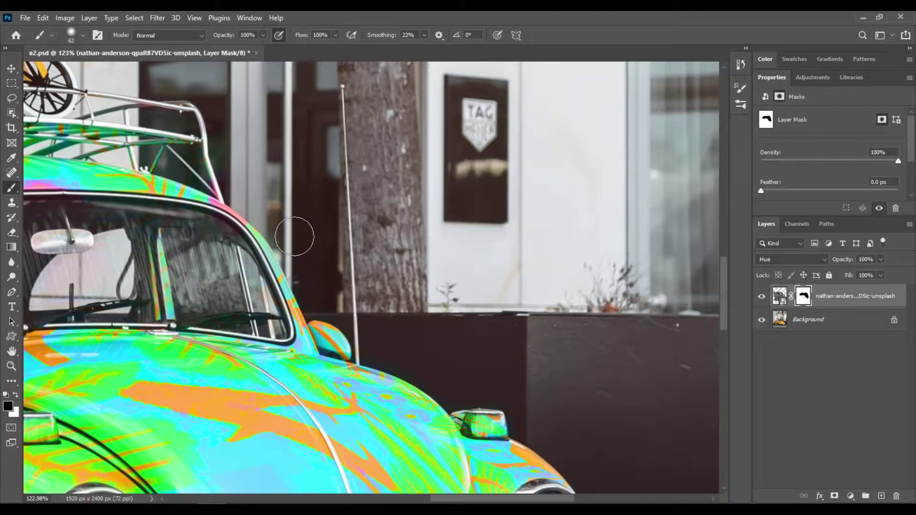
scroll(513, 338, "down", 4)
scroll(69, 323, "up", 3)
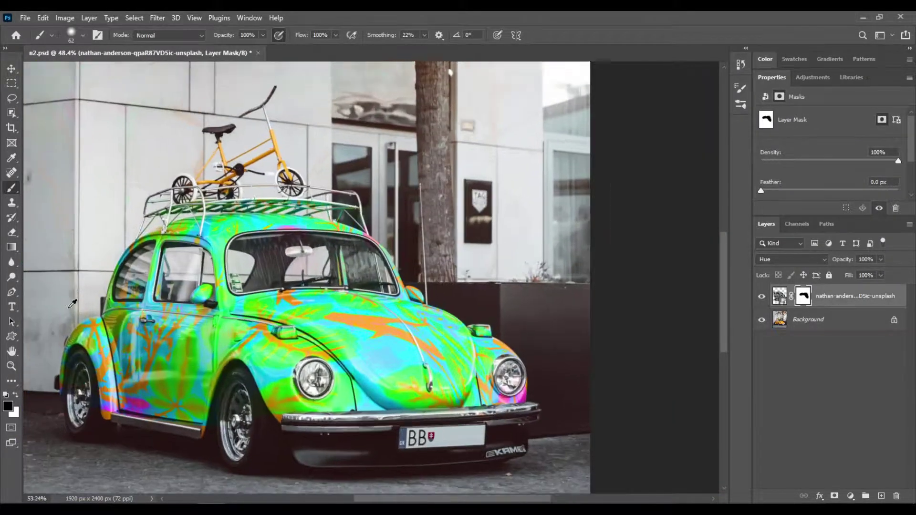
scroll(69, 323, "down", 2)
scroll(133, 215, "down", 3)
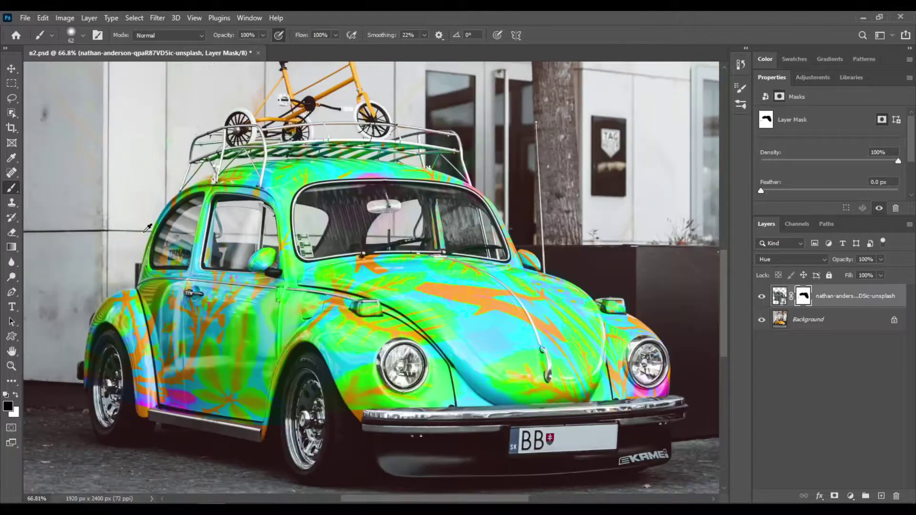
scroll(193, 301, "down", 1)
key("bracketright")
key("bracketright")
key("bracketright")
key("bracketright")
key("bracketright")
key("bracketright")
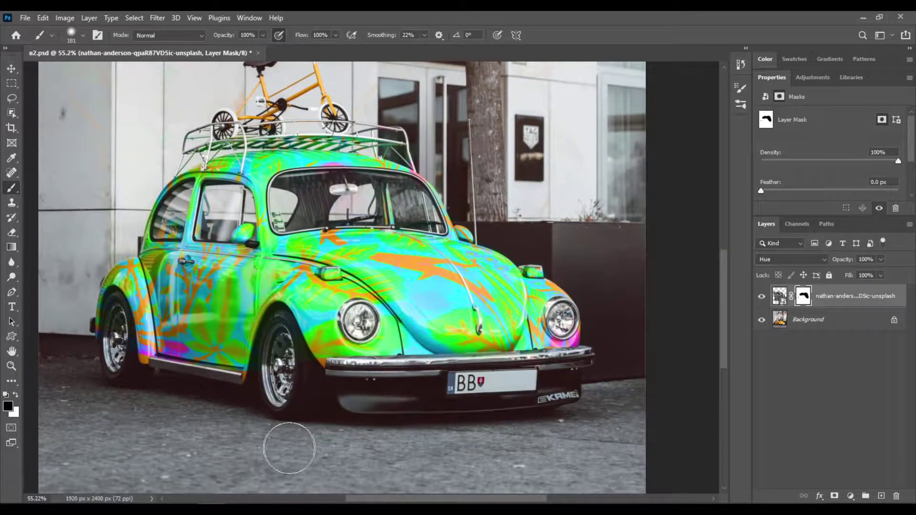
Step: Paint black along the roof rack slats to restore their brown, then swap to white foreground
scroll(598, 212, "up", 3)
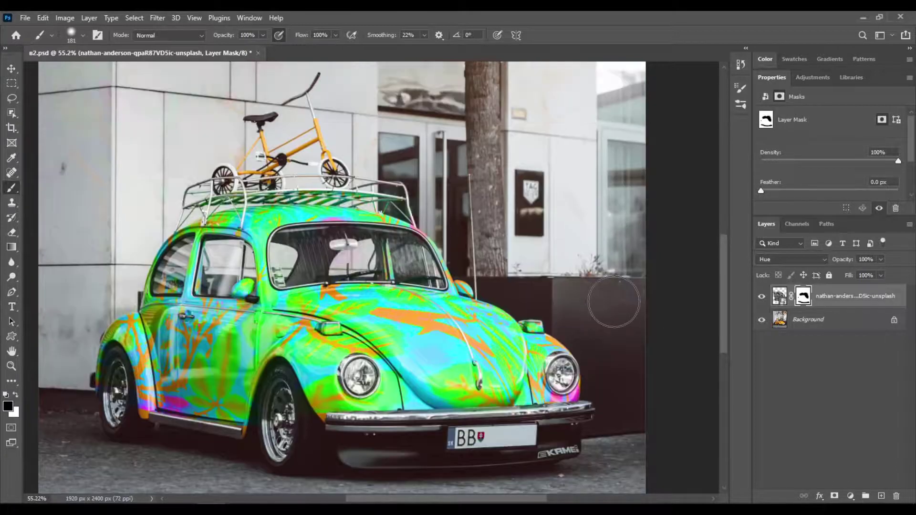
scroll(500, 262, "down", 2)
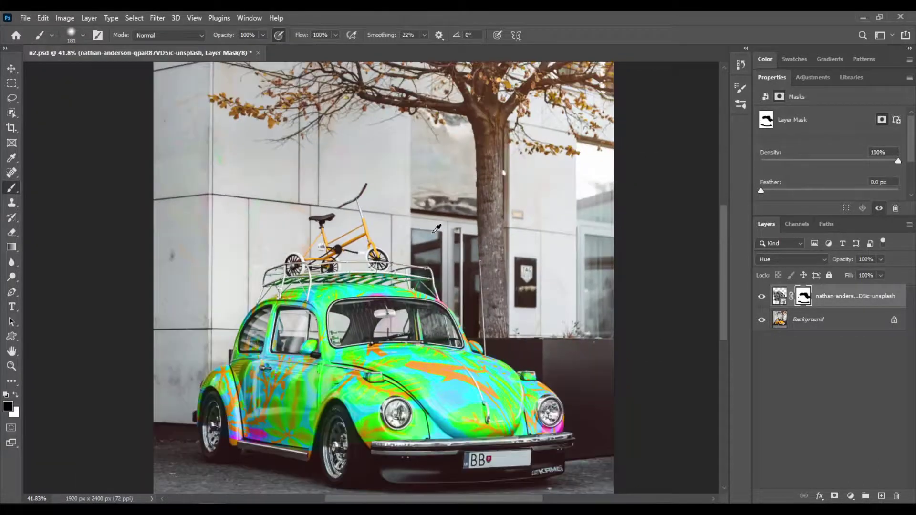
scroll(166, 323, "up", 6)
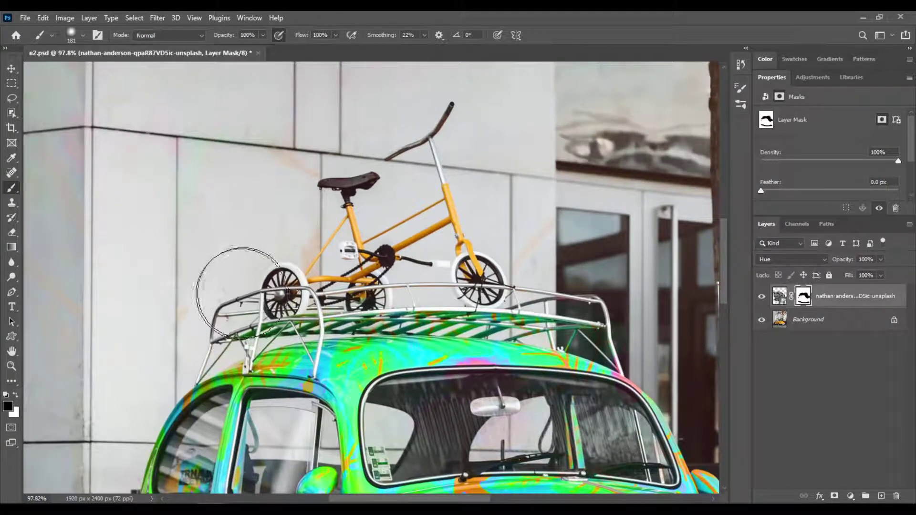
mouse_move(313, 280)
left_mouse_down()
mouse_move(274, 292)
mouse_move(458, 289)
mouse_move(541, 301)
mouse_move(480, 289)
left_mouse_up()
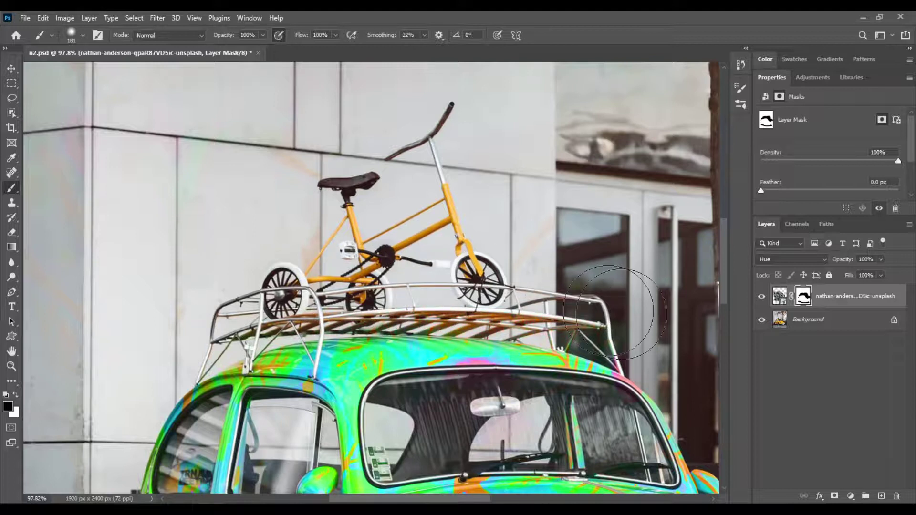
scroll(414, 379, "down", 2)
scroll(414, 379, "down", 3)
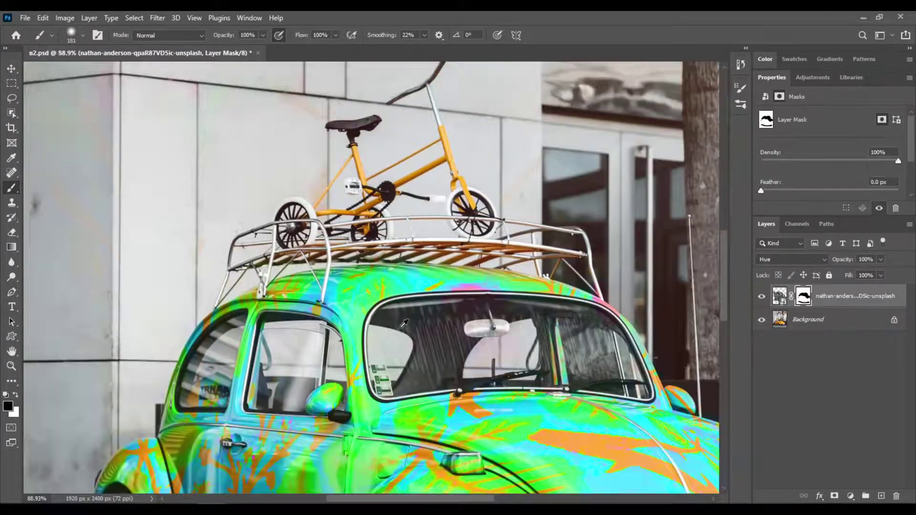
scroll(413, 349, "up", 2)
scroll(413, 348, "up", 3)
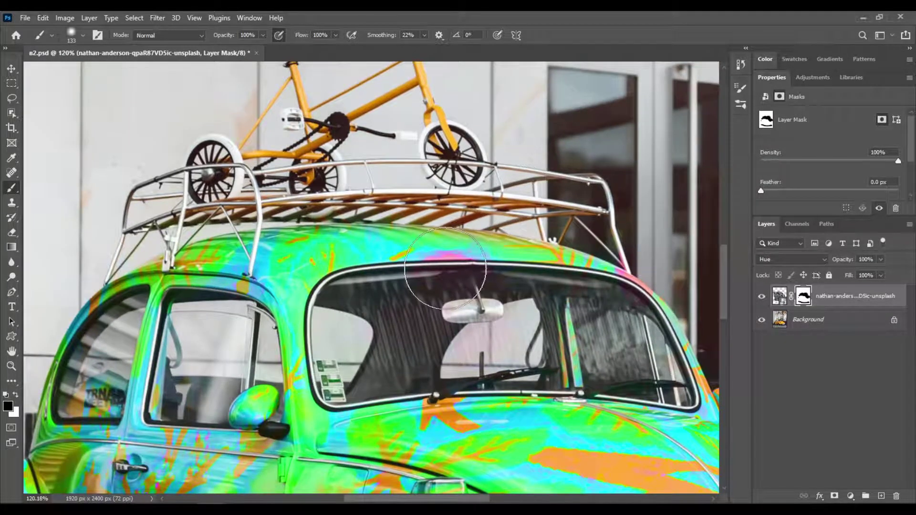
key("x")
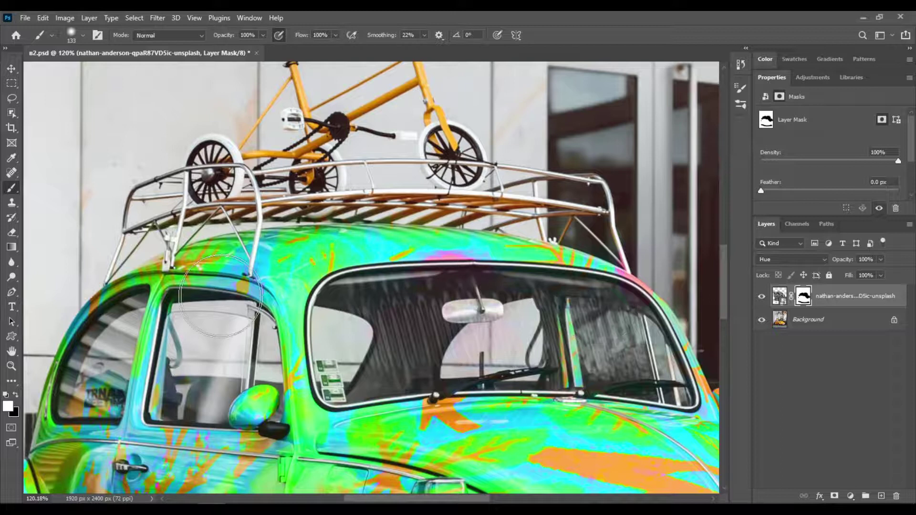
scroll(206, 309, "down", 5)
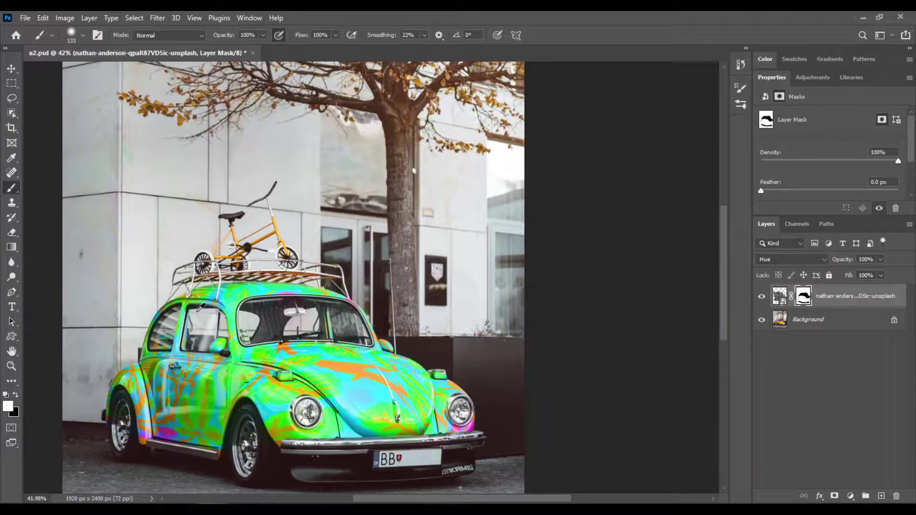
scroll(127, 435, "up", 2)
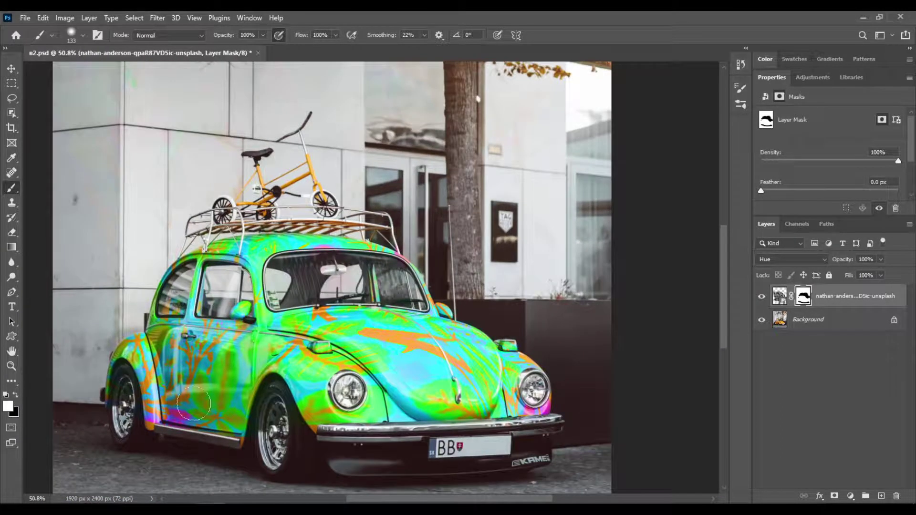